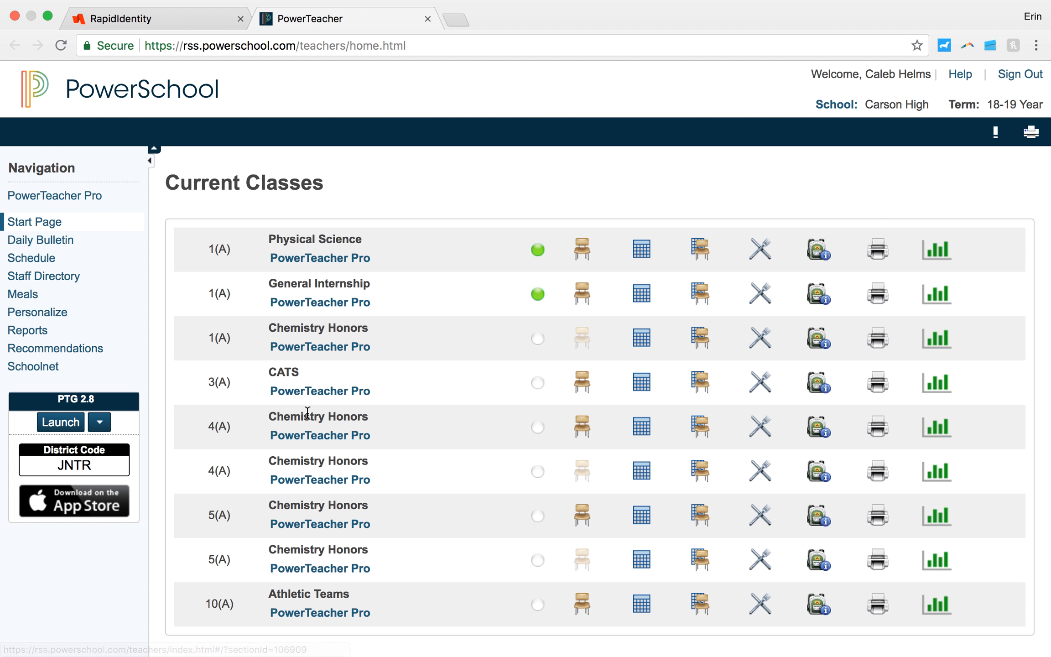
Step: Open the 1(A) Physical Science class in PowerTeacher Pro and view the list of classes available to switch to
click(329, 263)
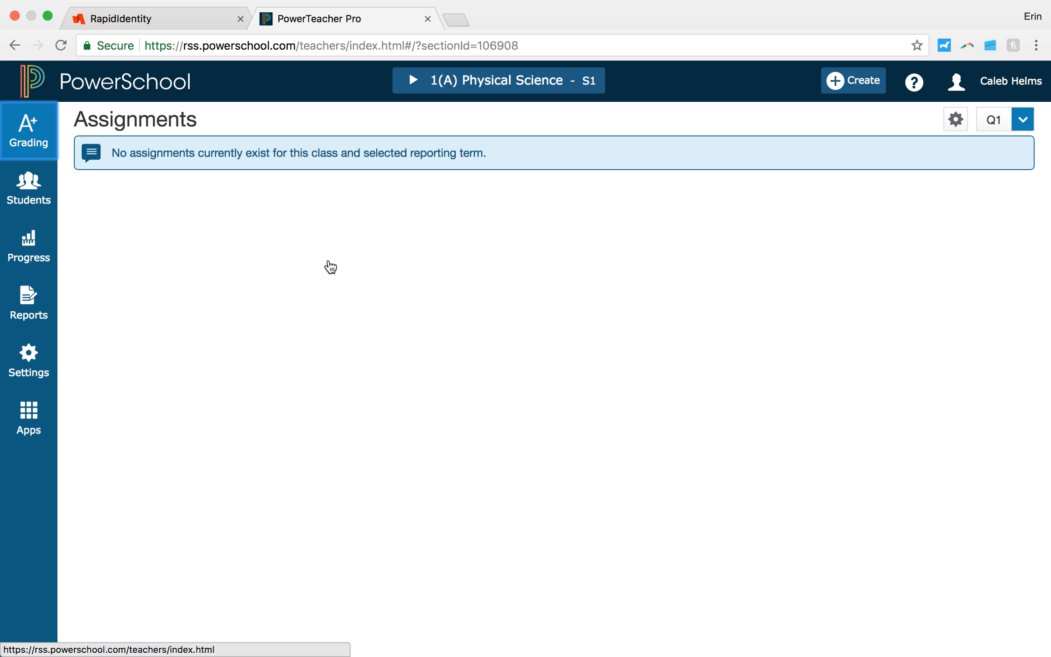
click(497, 81)
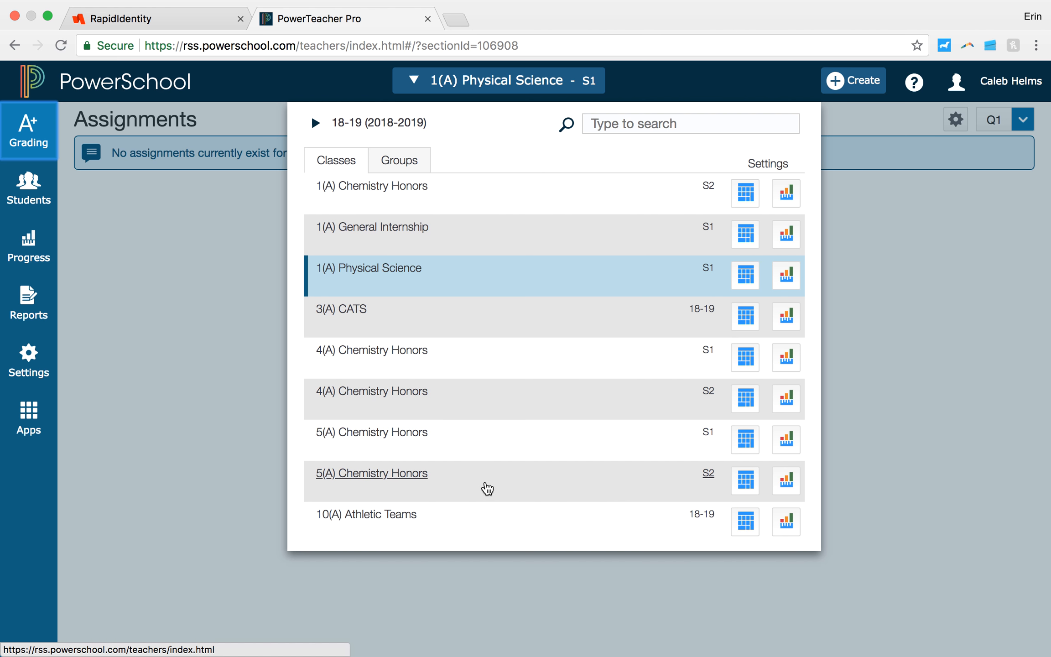
click(156, 233)
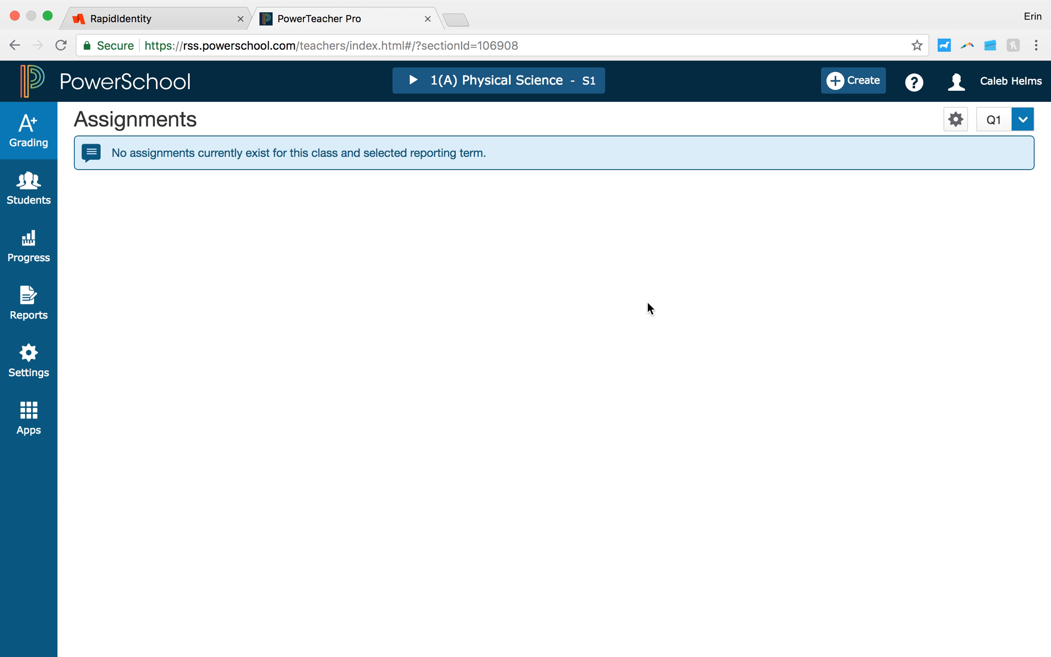
Step: Start a new assignment and review its class selection, keeping only 1(A) Physical Science selected
click(851, 86)
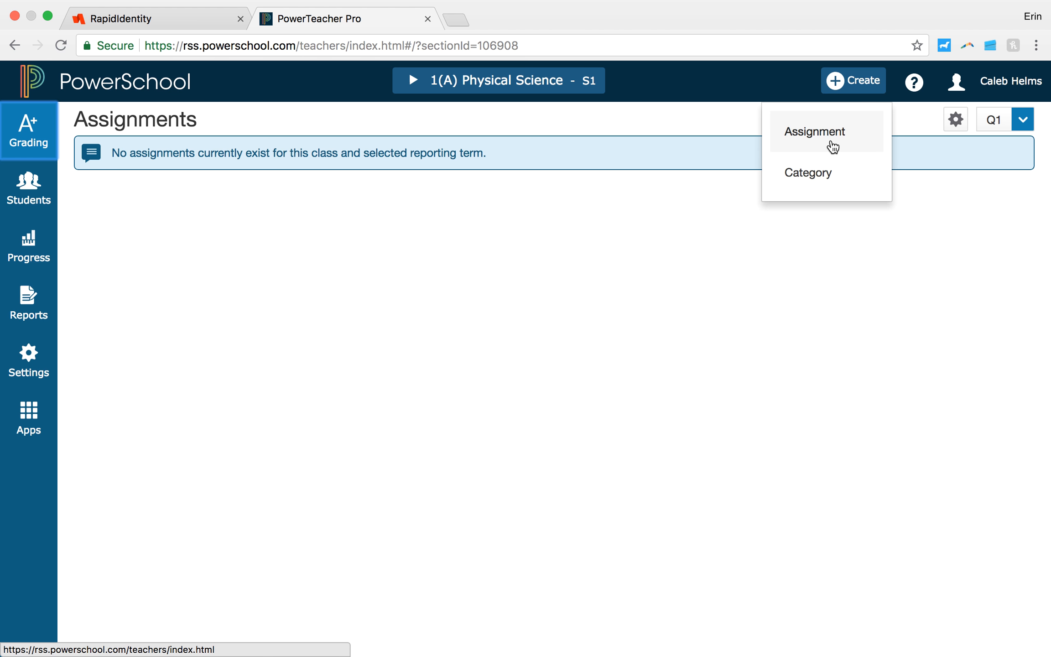
click(803, 143)
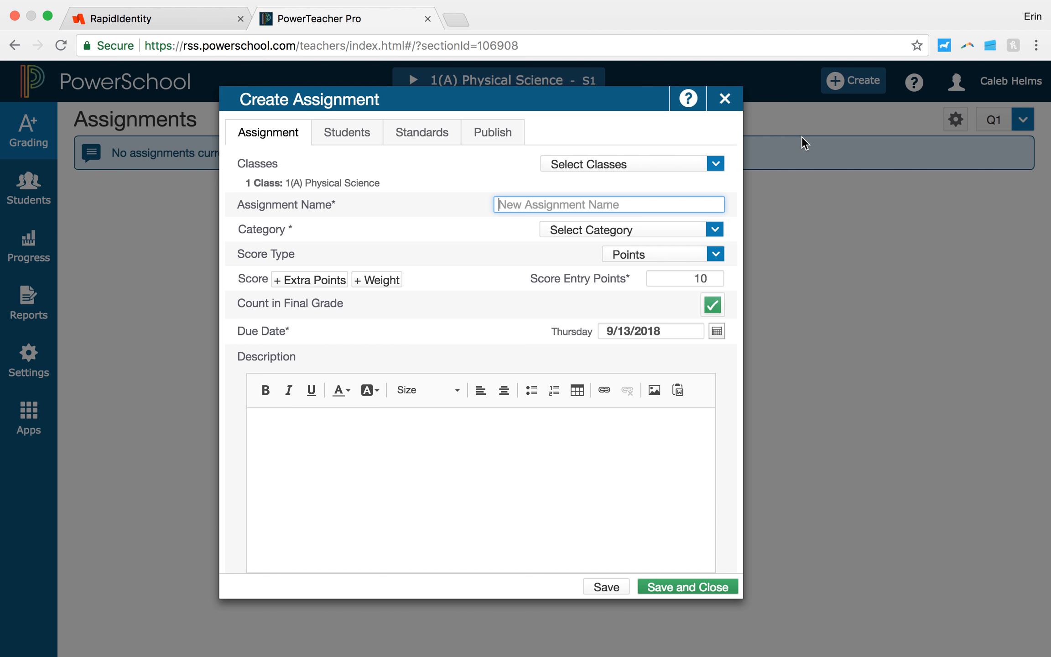
click(681, 169)
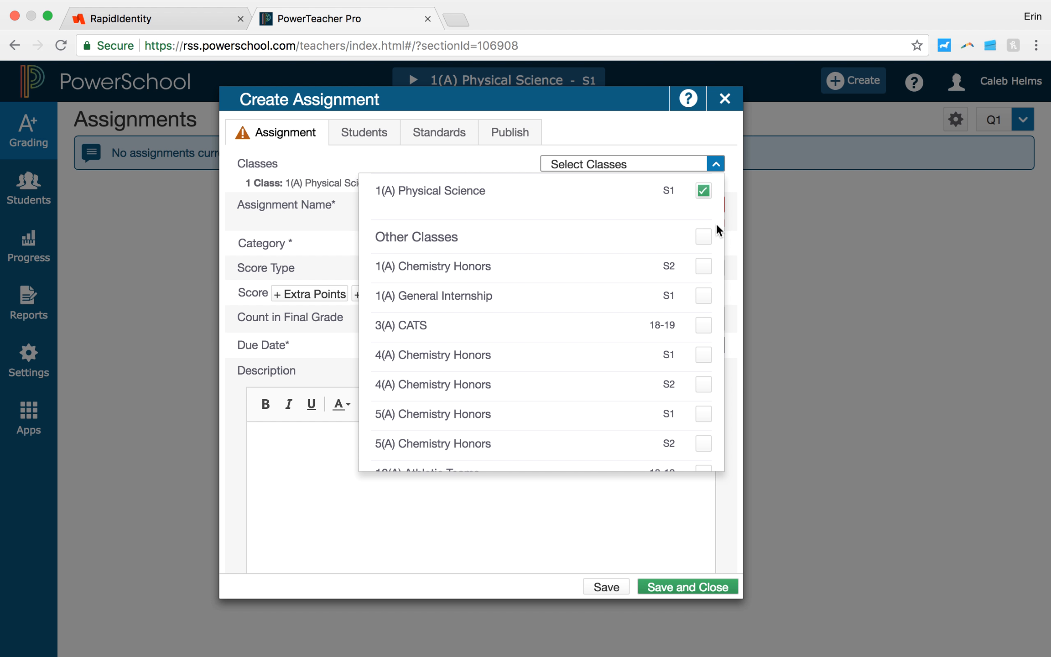
click(707, 192)
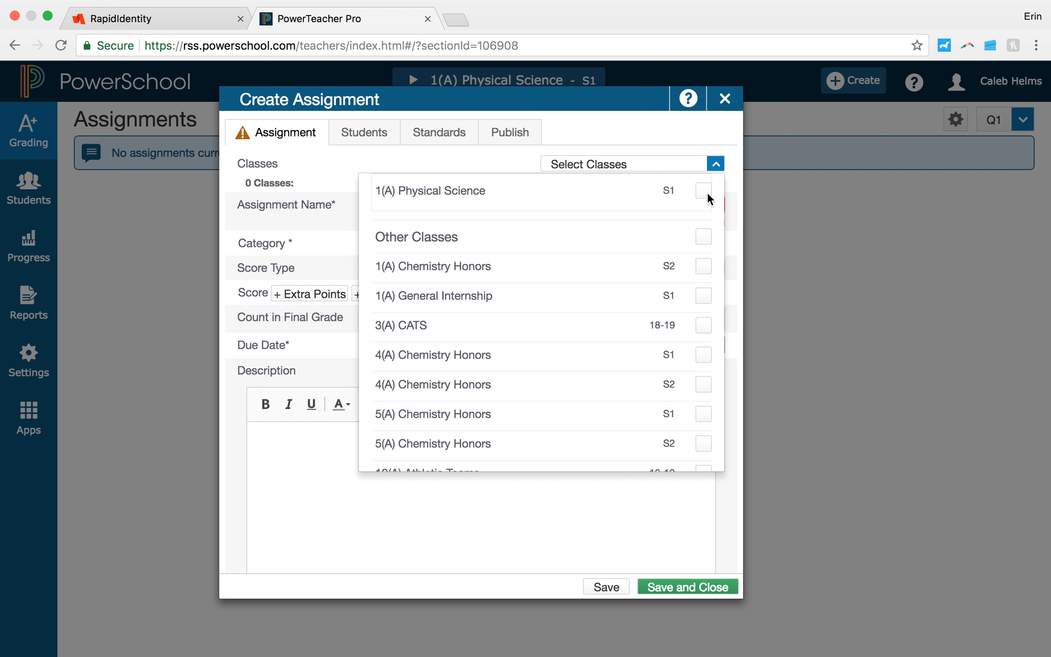
click(707, 192)
click(335, 491)
click(660, 169)
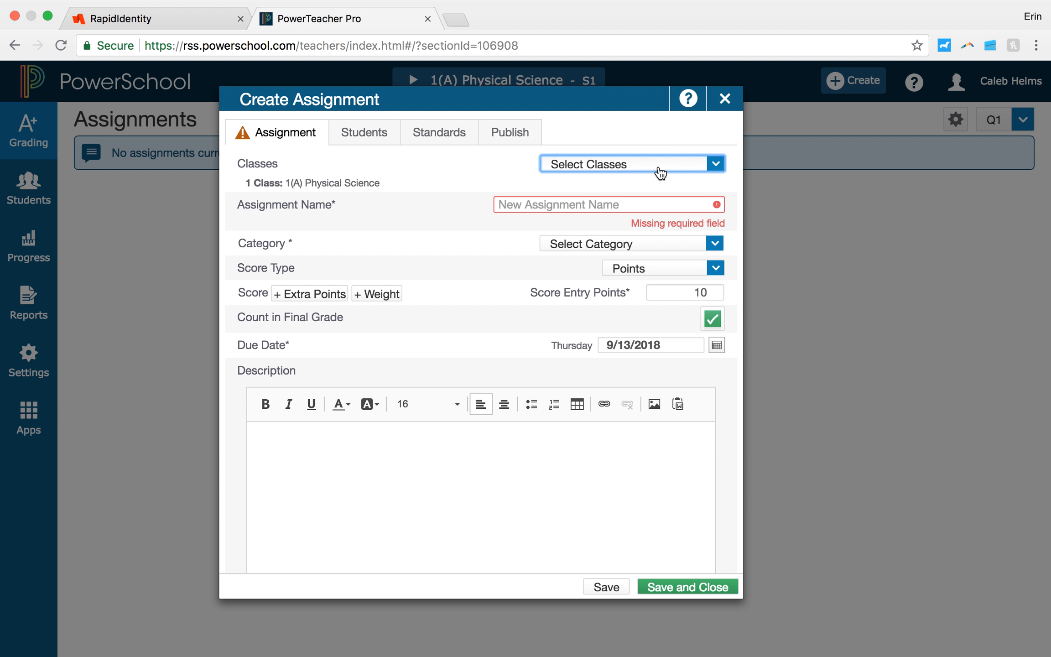
Step: Name the assignment Sample, assign it to the Classwork category, and keep Points as the score type
click(639, 201)
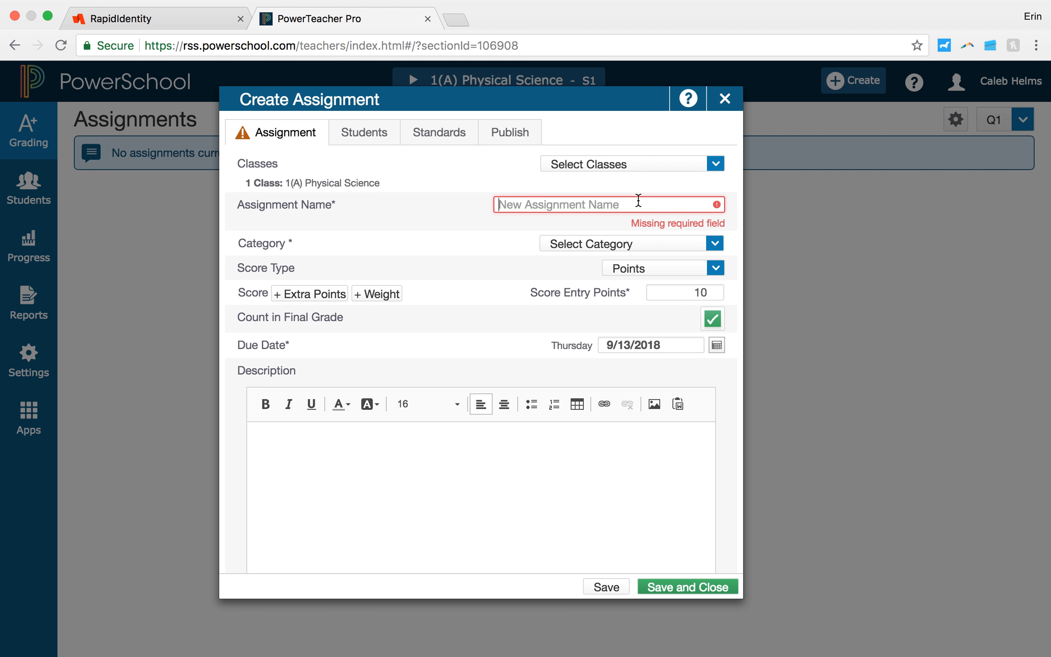
text(Sample)
click(689, 235)
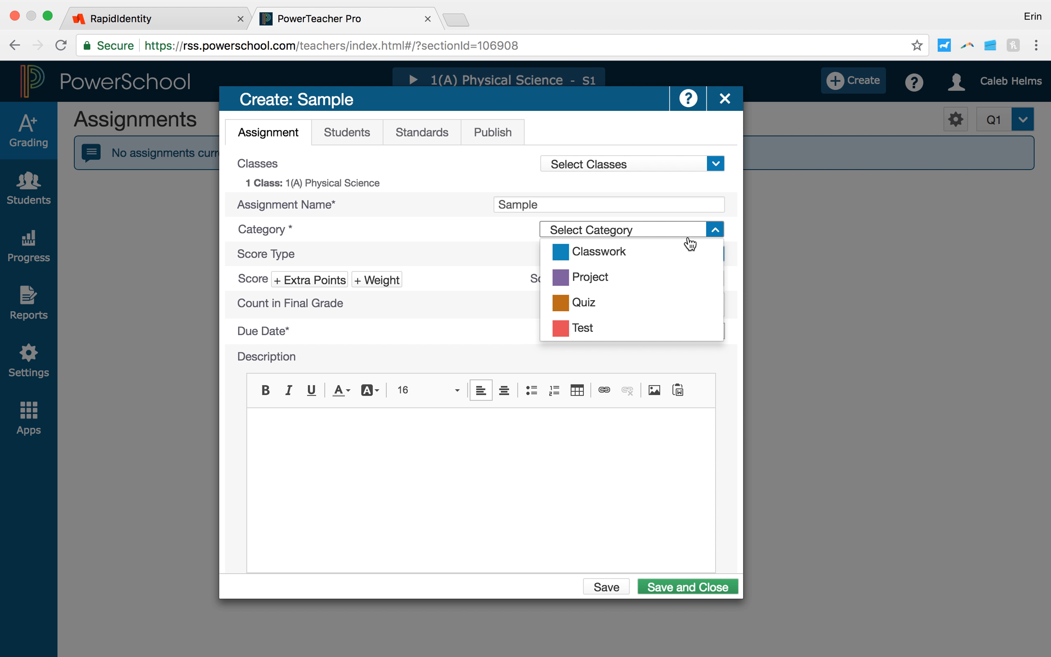
click(634, 251)
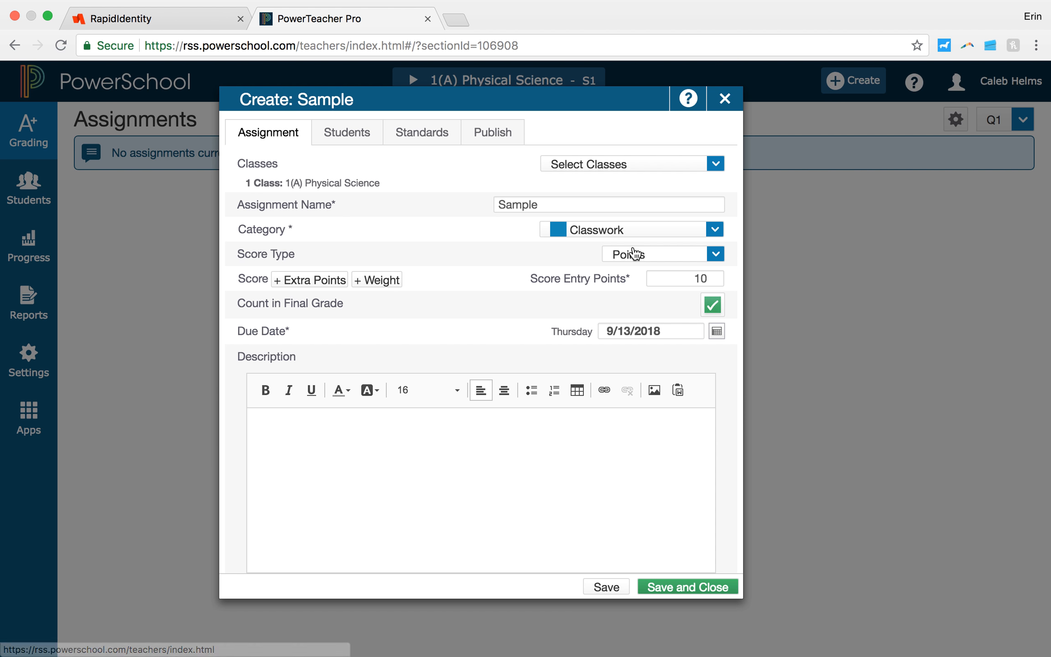
click(648, 260)
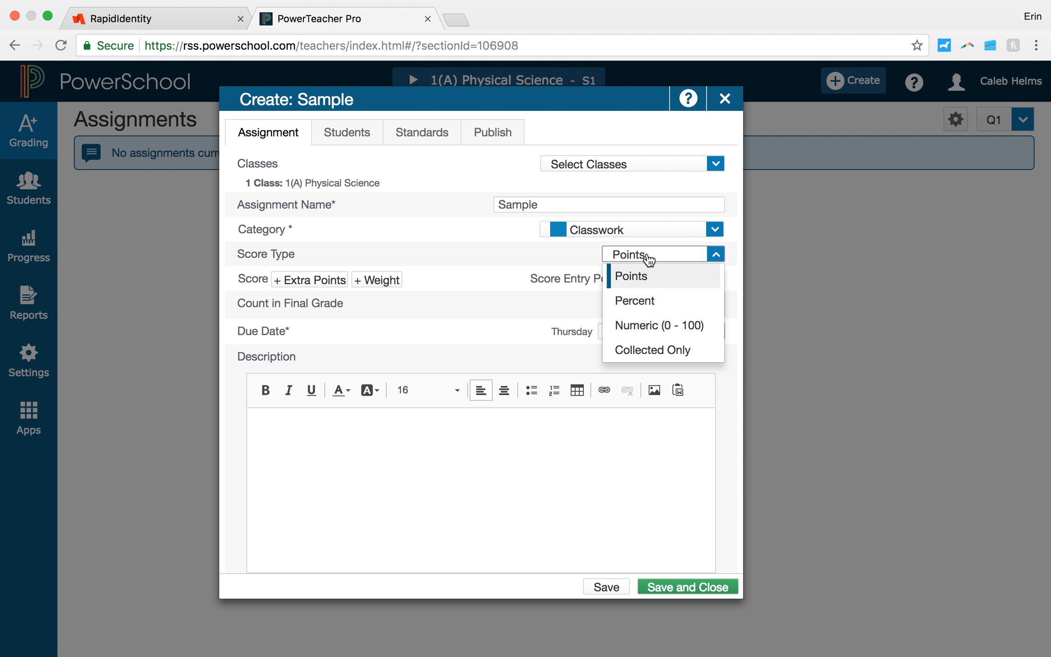
click(498, 302)
scroll(497, 296, down, 2)
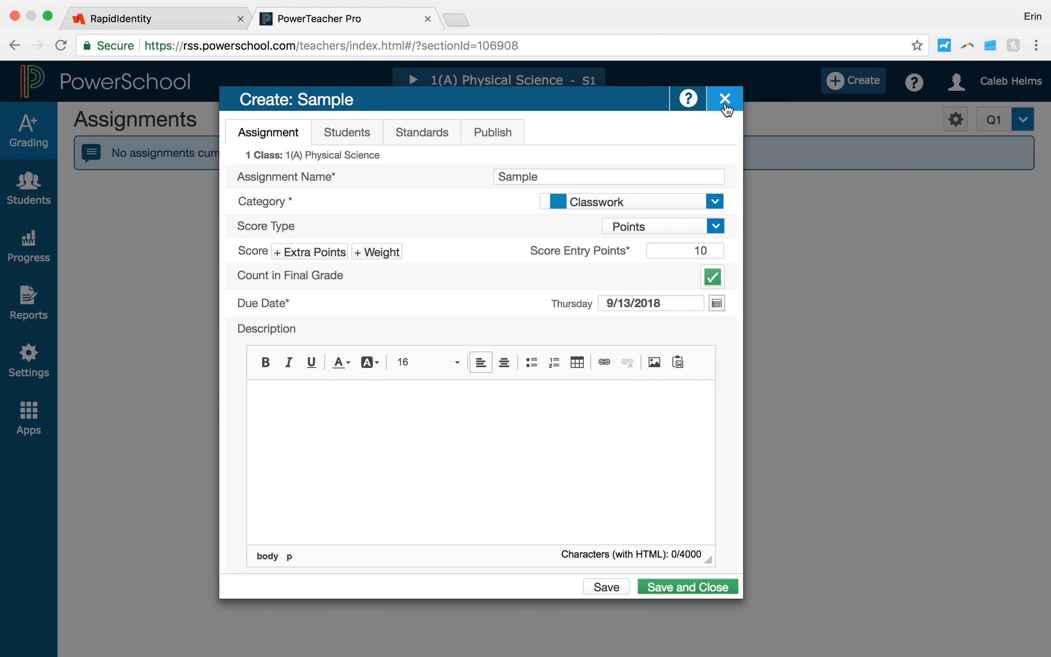
Step: Exclude the second listed student from the Sample assignment, then close it and discard the unsaved changes
click(335, 135)
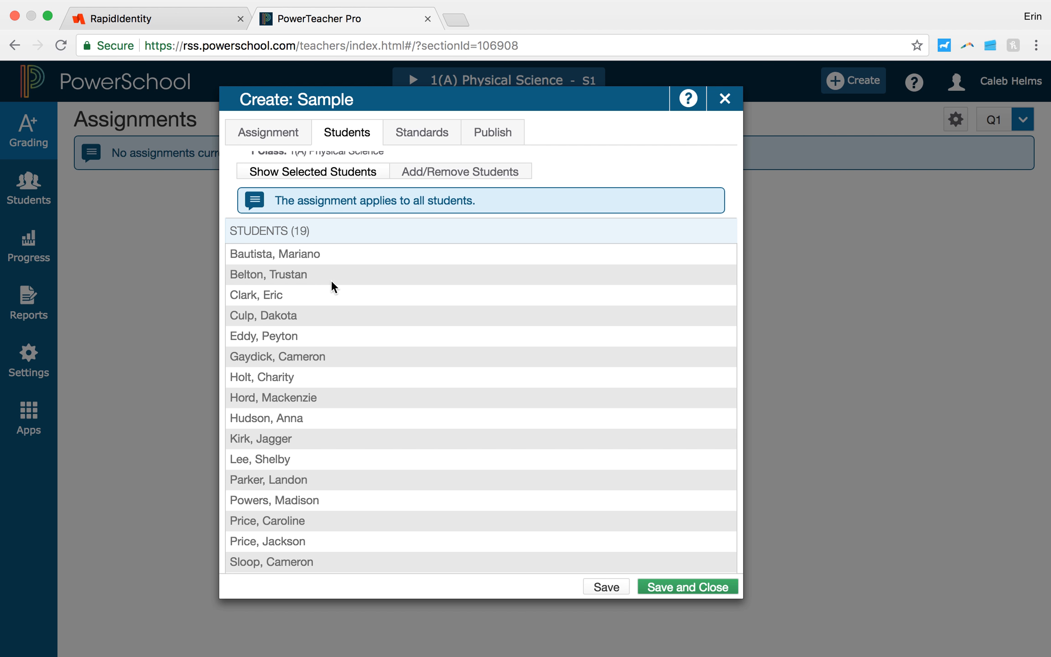
click(445, 168)
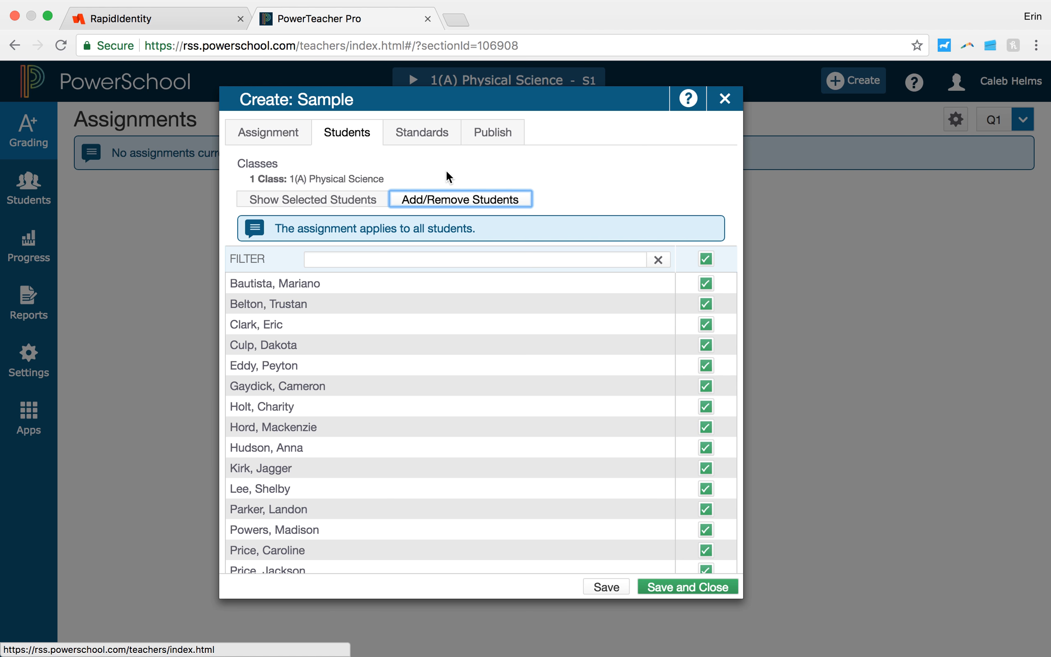
click(705, 305)
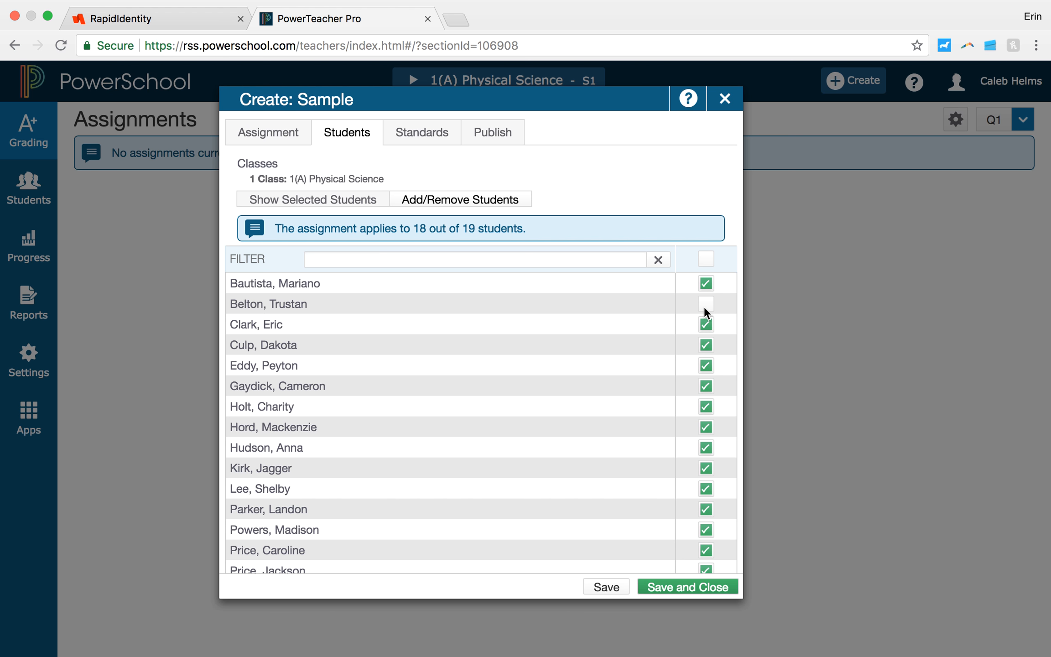
click(733, 104)
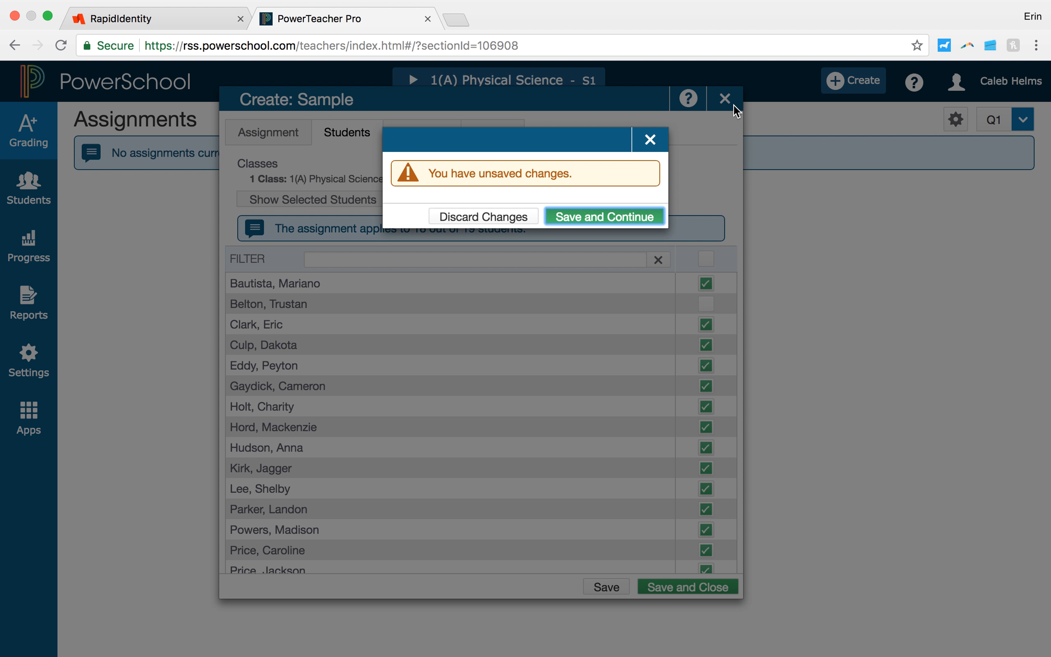
click(473, 216)
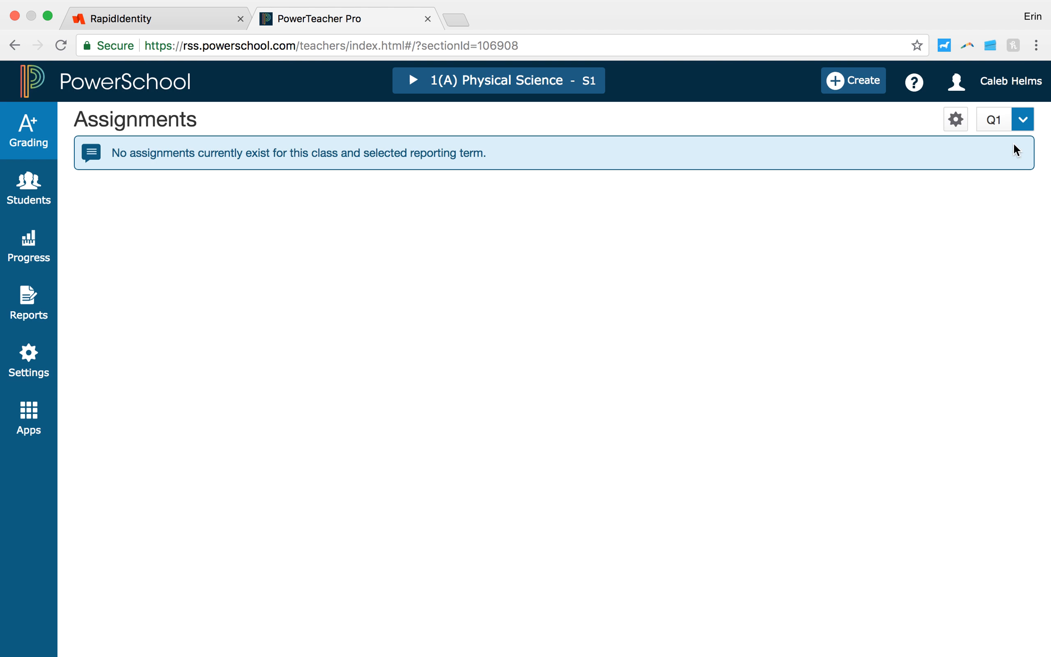
Step: Examine the available reporting terms and the options for viewing students and class progress
click(1024, 124)
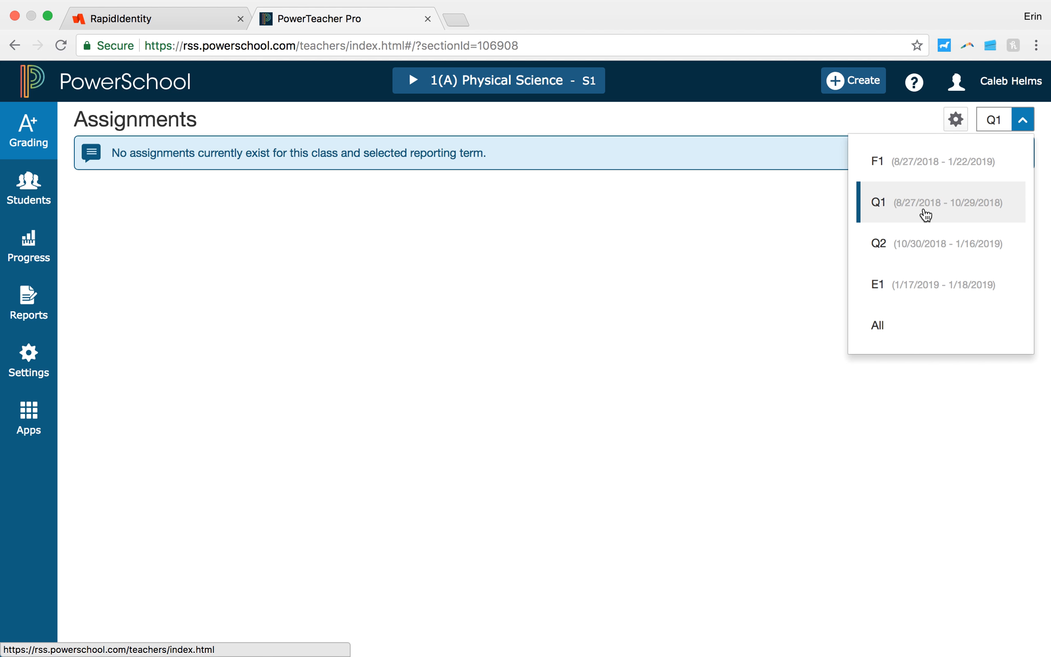
click(164, 283)
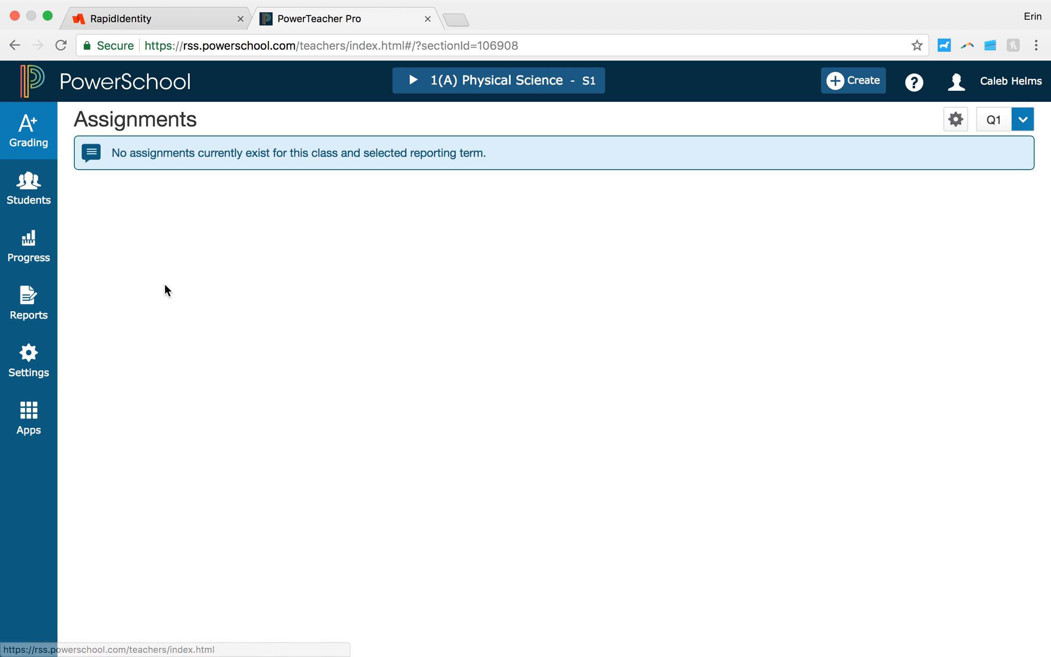
click(49, 195)
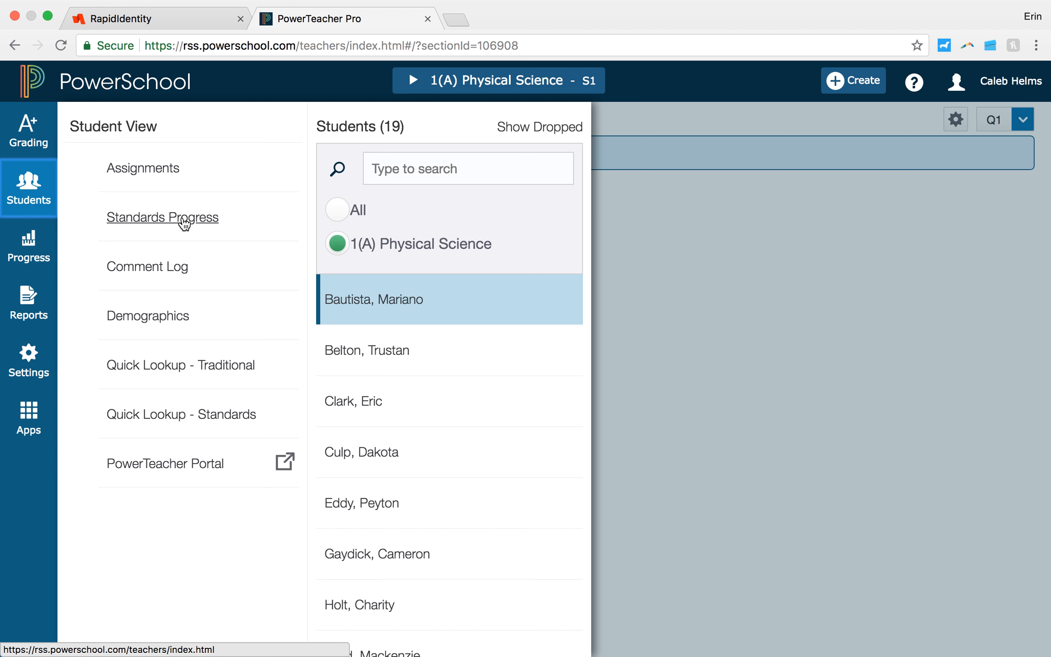
click(28, 247)
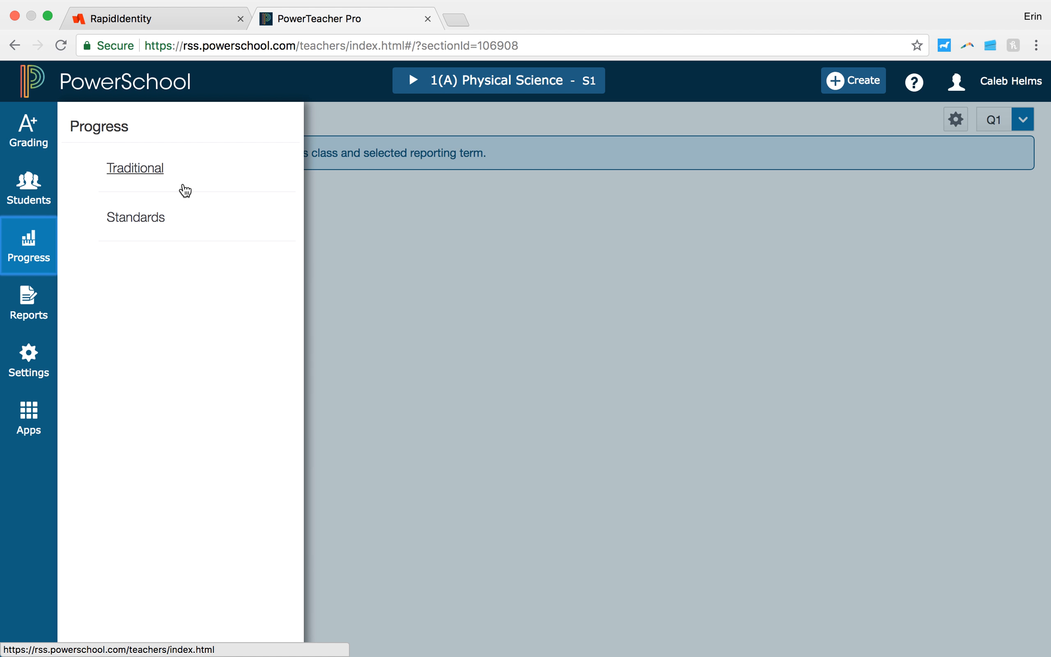
Step: Open the Student Roster report, include all classes, and skip the device enrollment notification
click(18, 322)
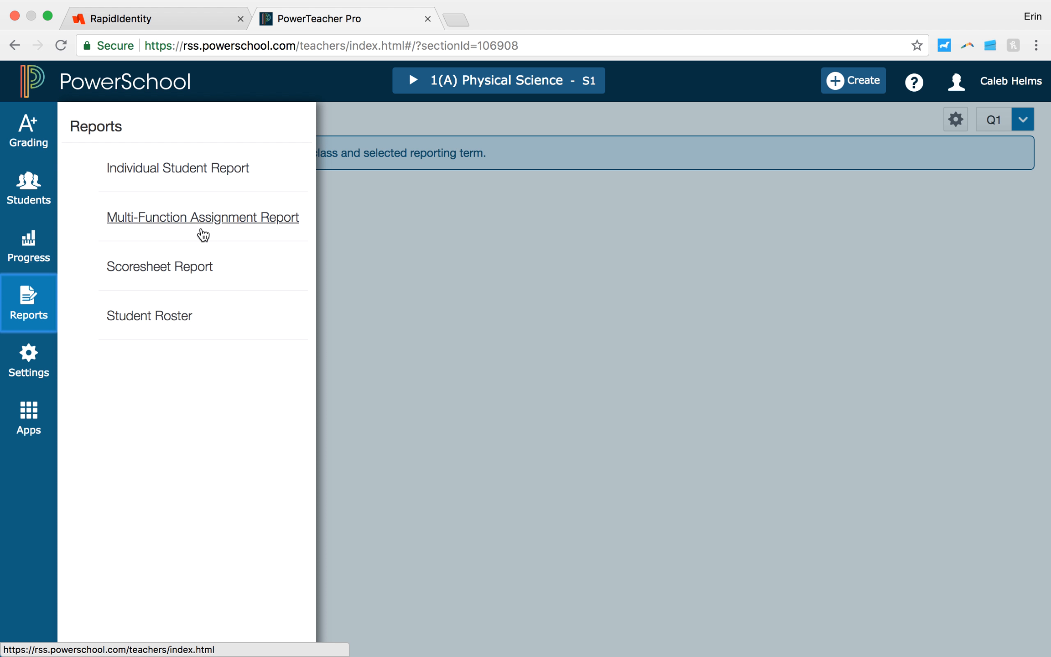
click(173, 316)
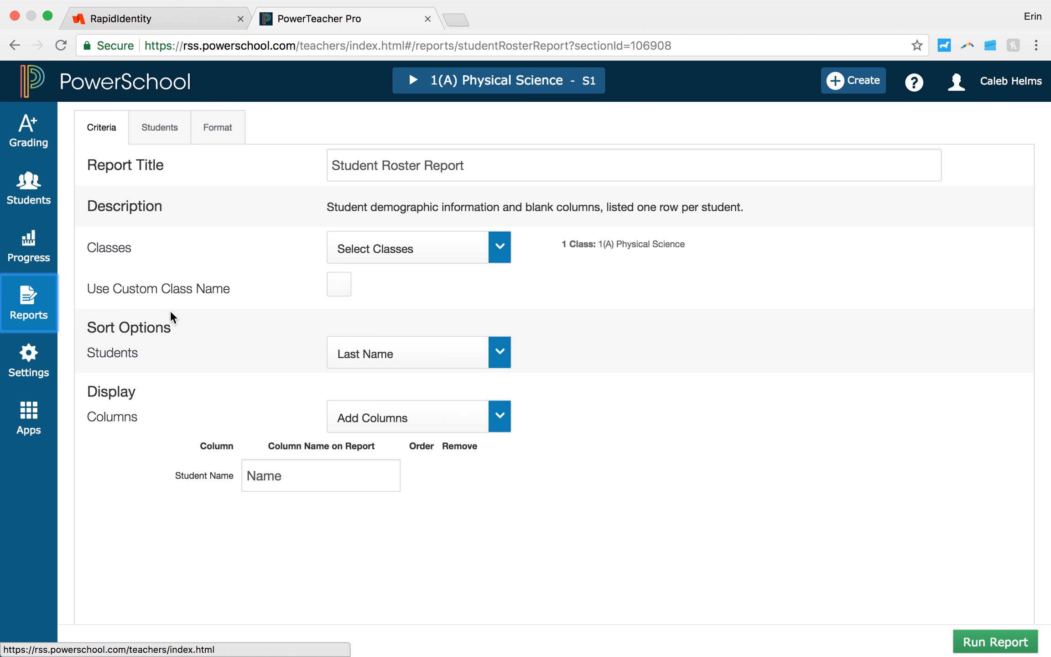
click(499, 246)
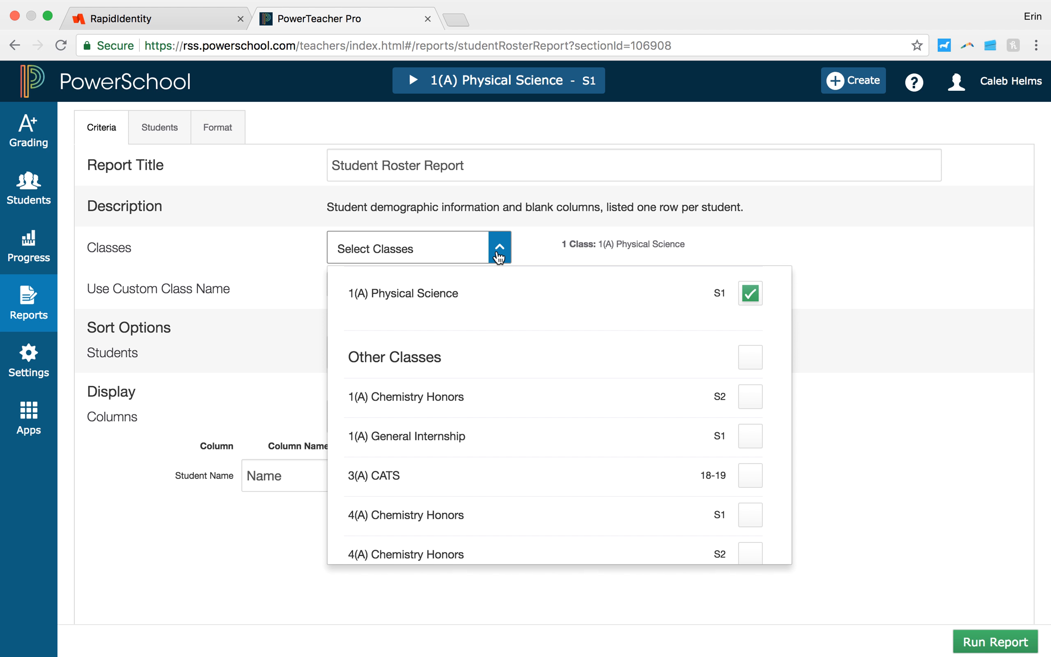
click(752, 360)
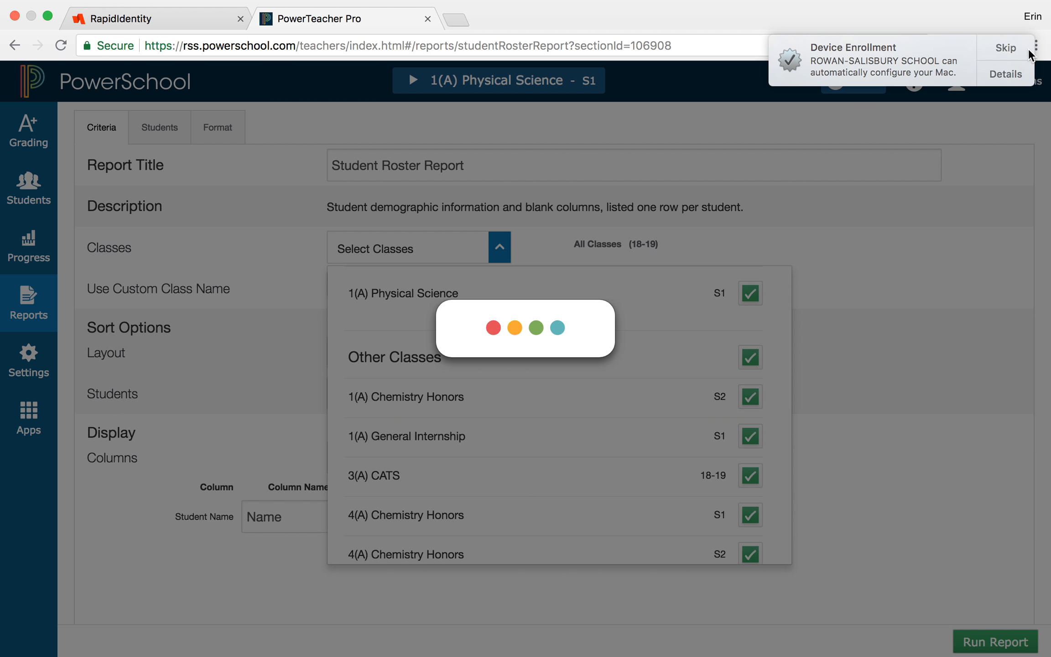
click(1028, 54)
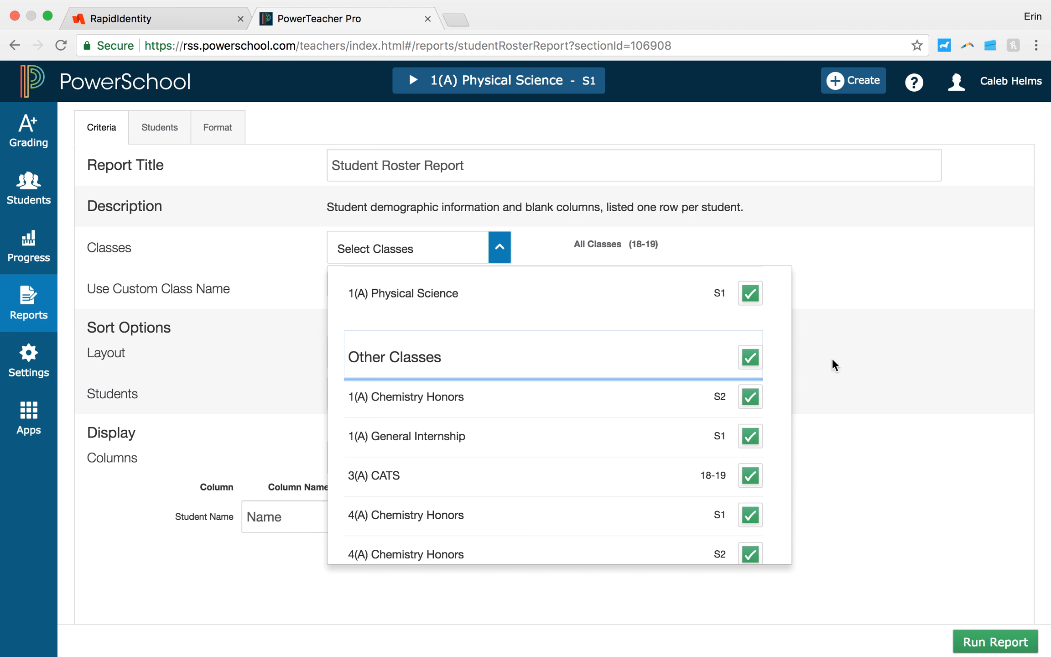
click(834, 360)
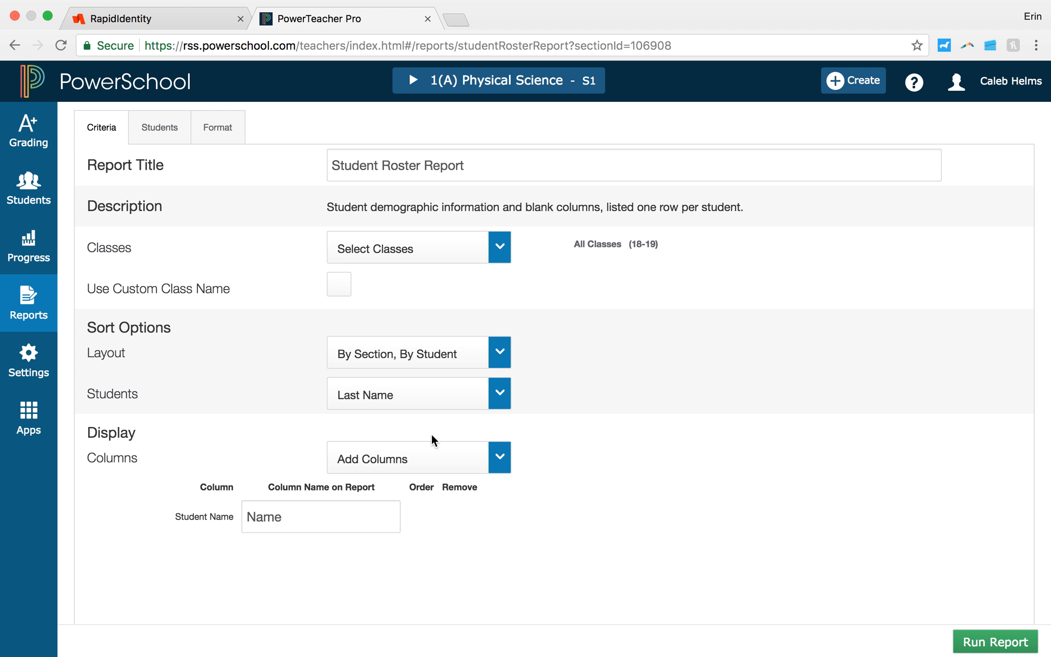
Step: Add the Course and Student Number columns to the roster report
scroll(573, 500, down, 3)
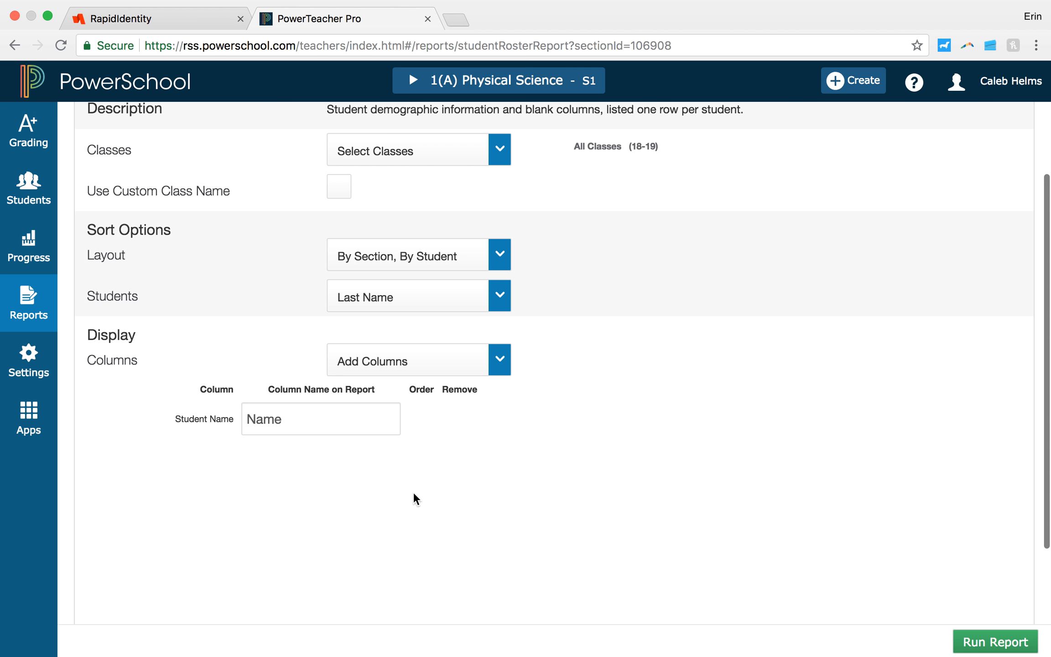
click(505, 369)
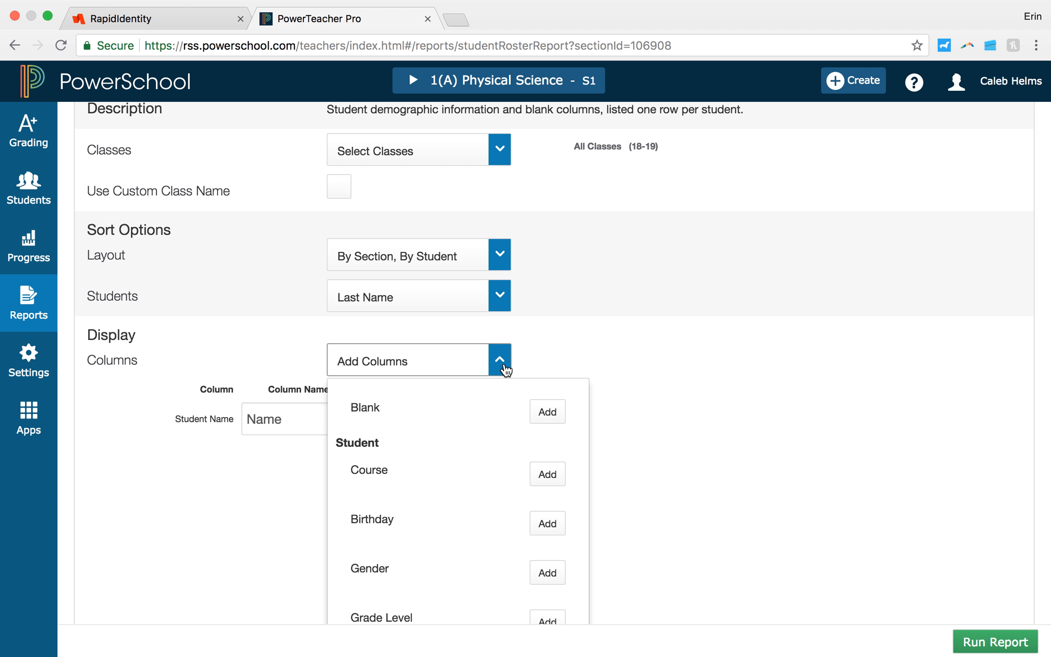
click(547, 475)
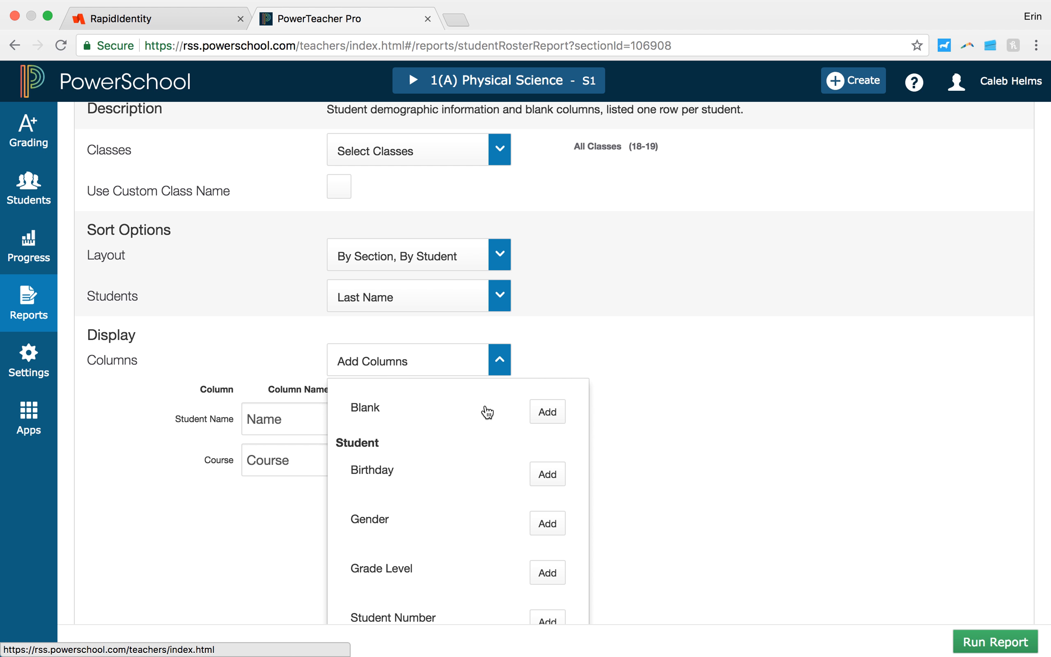
scroll(467, 487, down, 3)
scroll(468, 488, down, 1)
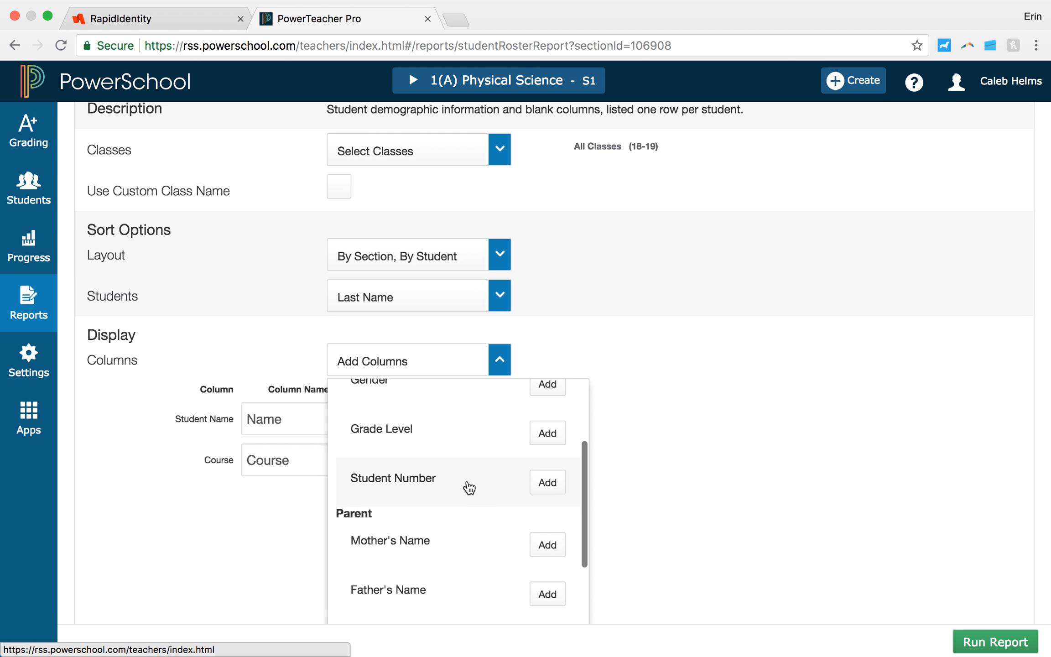
click(546, 482)
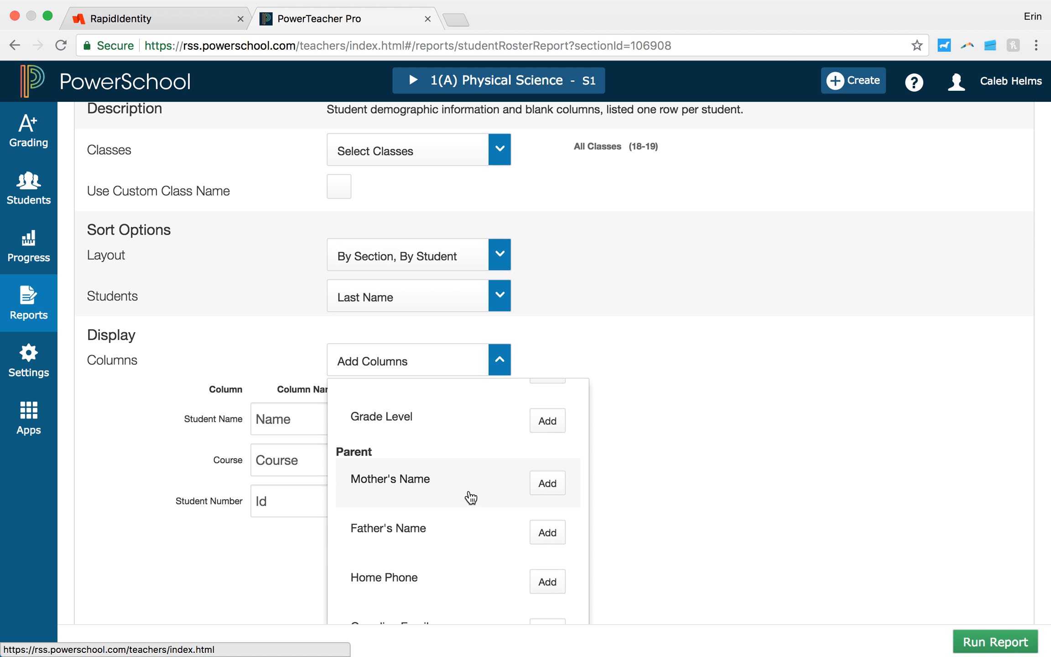
scroll(468, 496, down, 3)
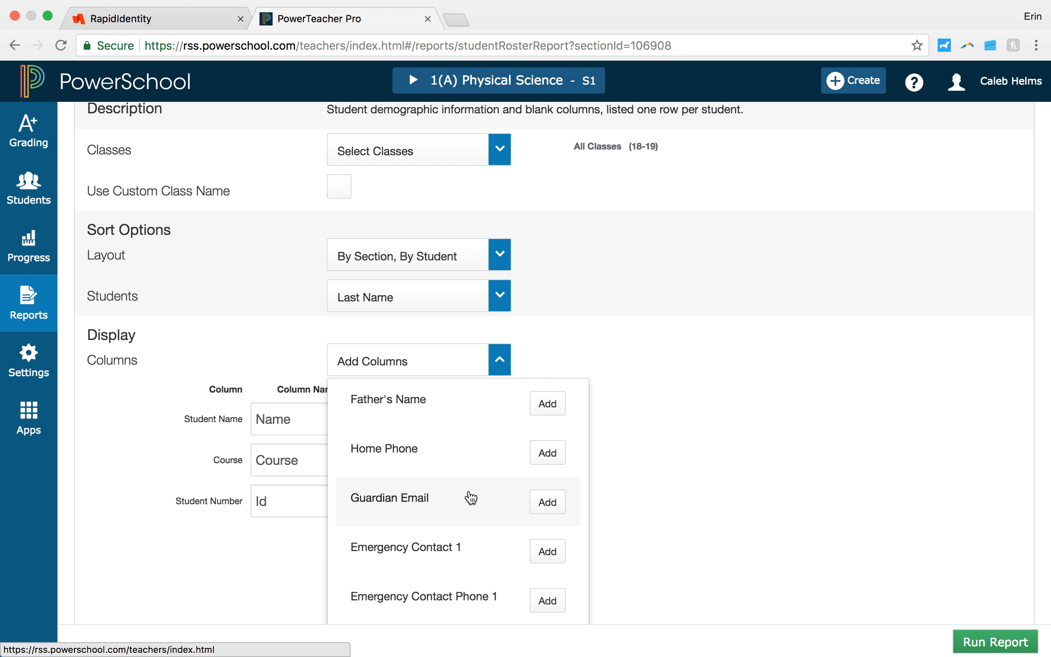
Step: Add a blank column to the roster report and name it Tuesday
scroll(470, 497, up, 10)
click(547, 483)
scroll(669, 471, down, 5)
click(294, 454)
text(Tuesday)
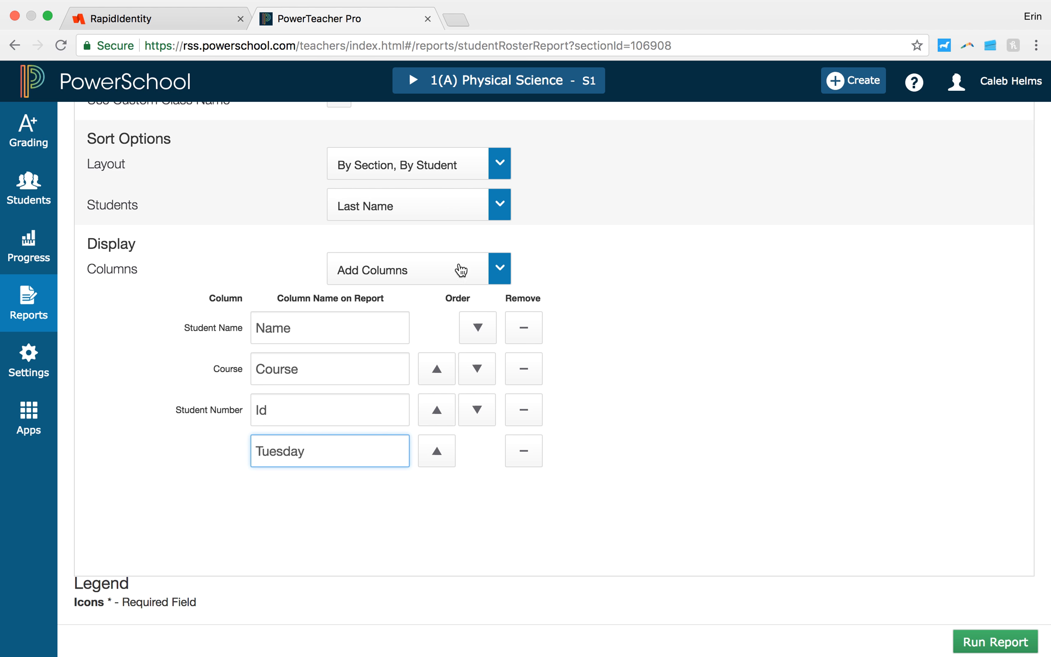
Step: Remove the Tuesday, Student Number and Course columns from the roster report
click(527, 452)
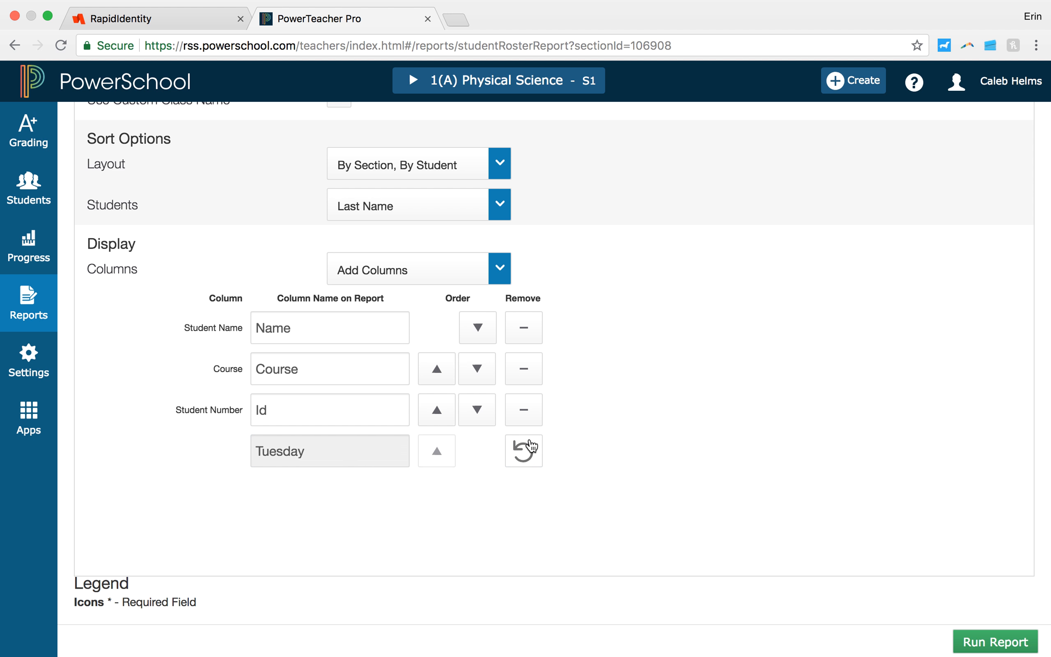
click(527, 413)
click(527, 379)
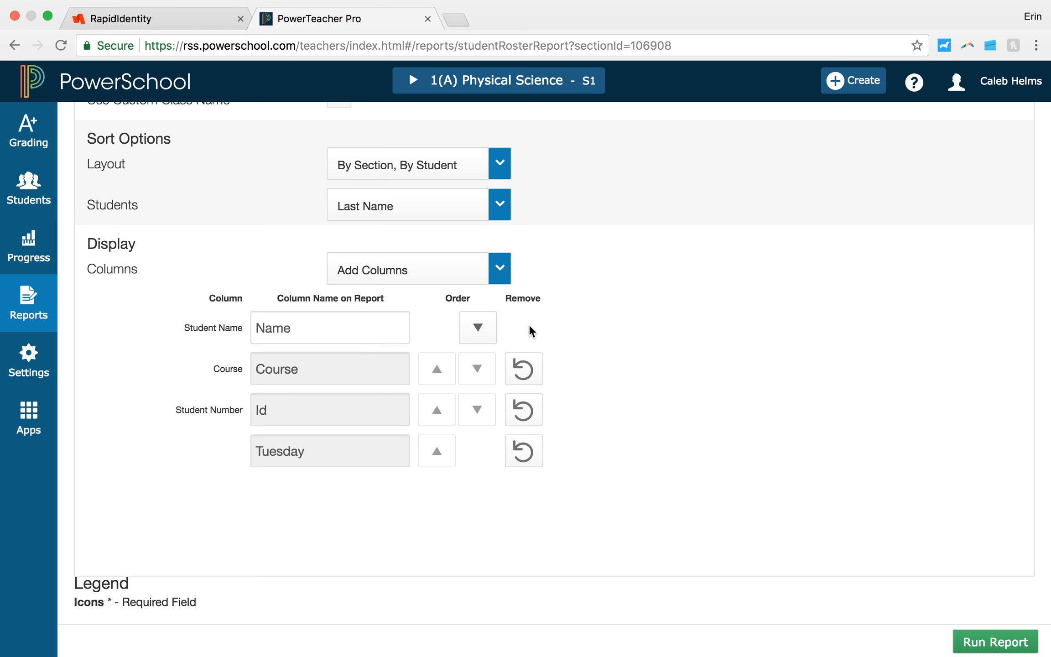
scroll(529, 324, up, 5)
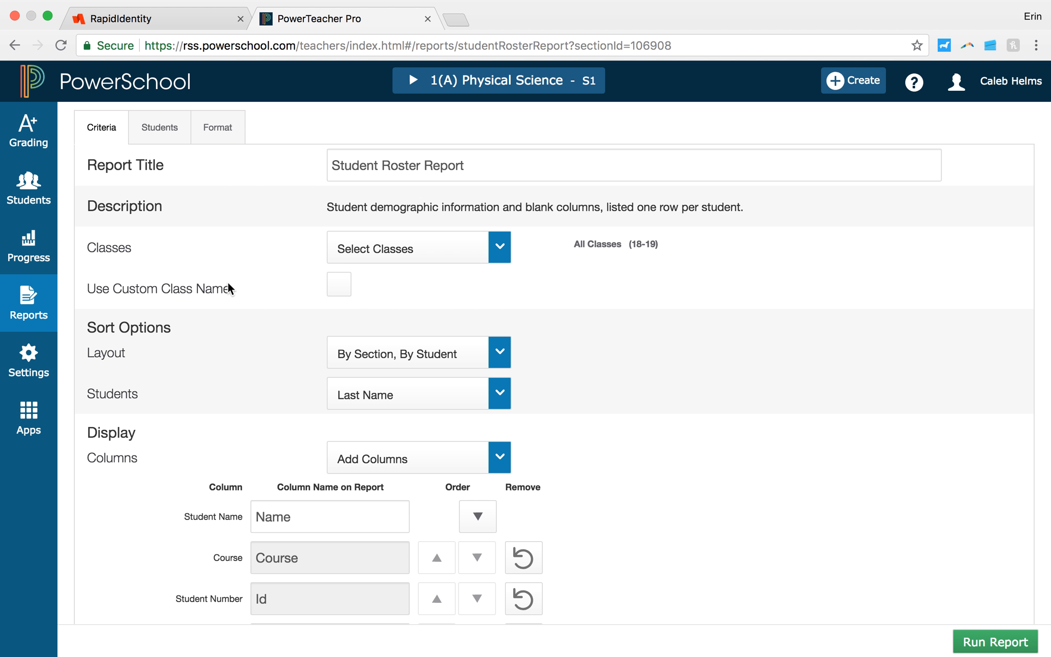
Step: Open the Traditional Grade Calculations settings and examine the formula types for each 1(A) Physical Science reporting term
click(36, 354)
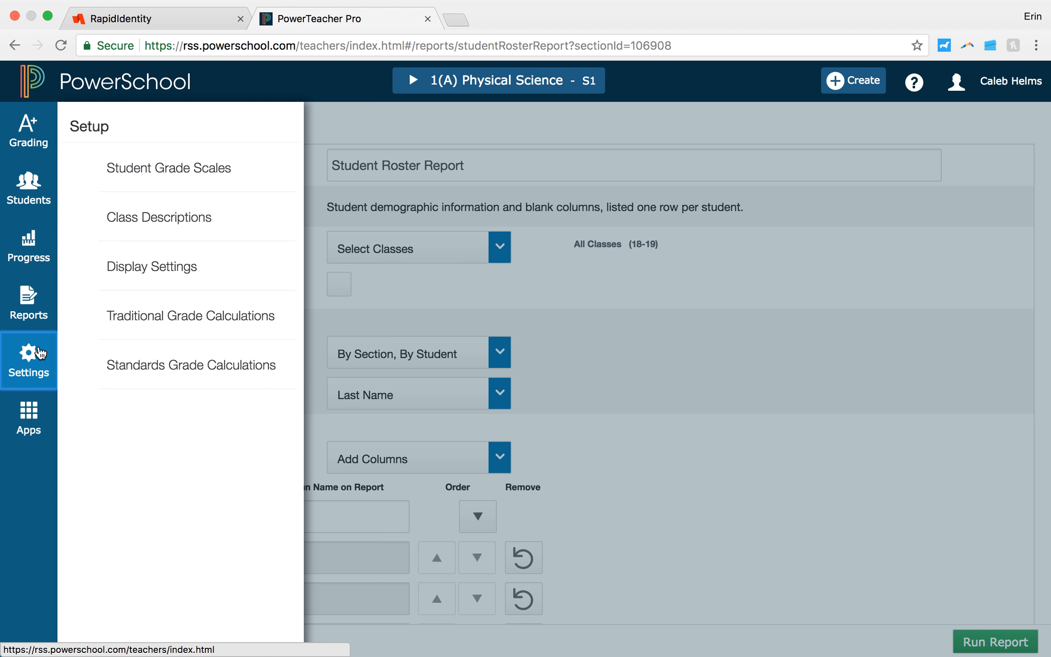
click(203, 325)
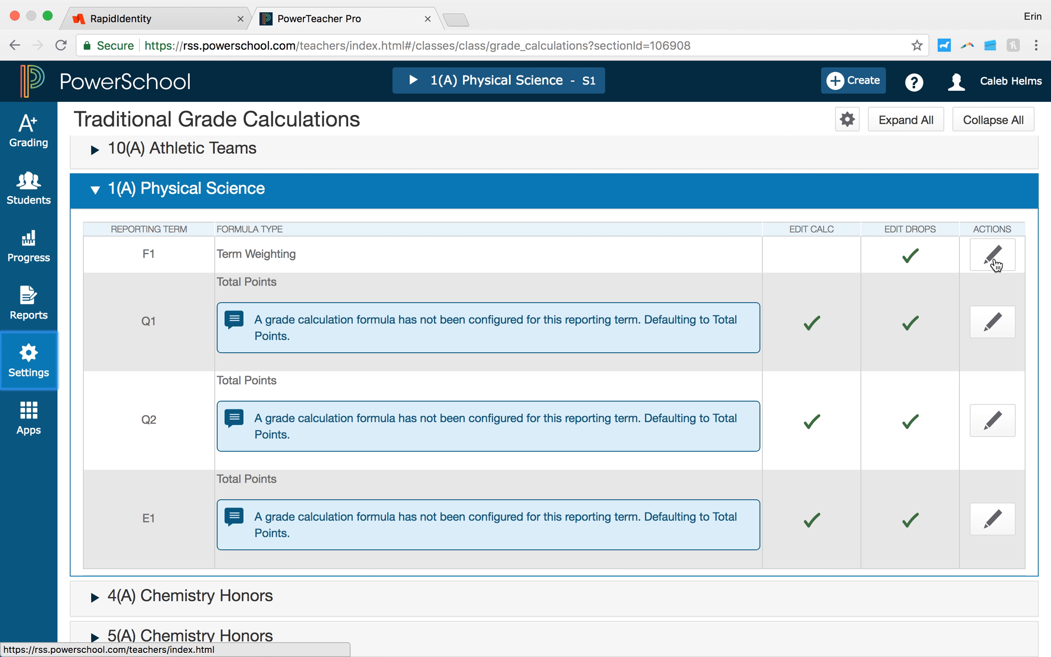
scroll(593, 394, down, 2)
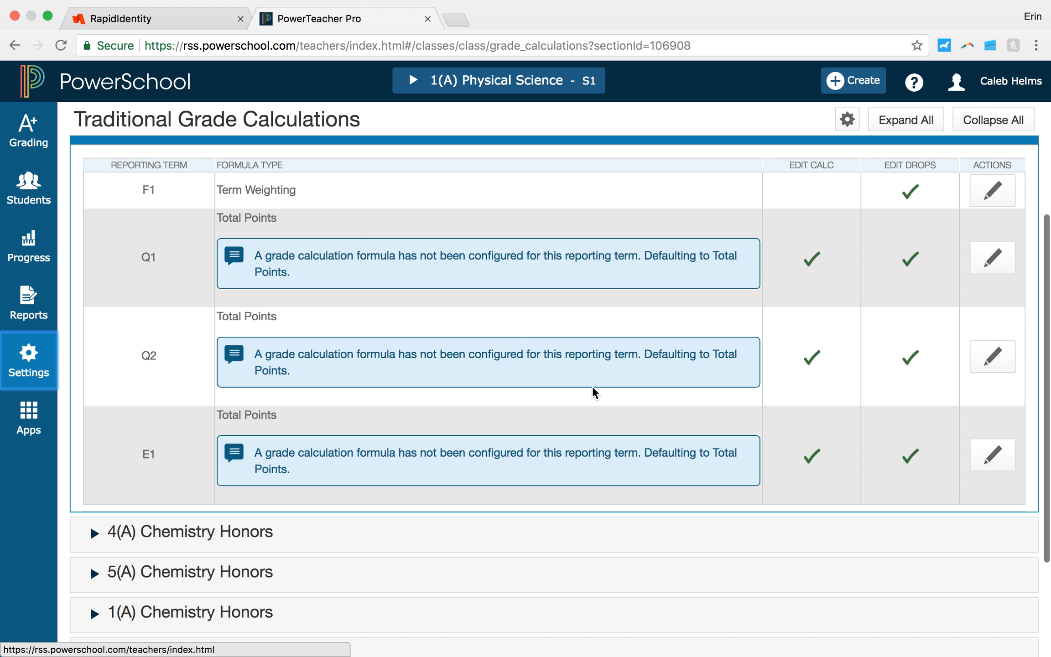
scroll(593, 394, up, 1)
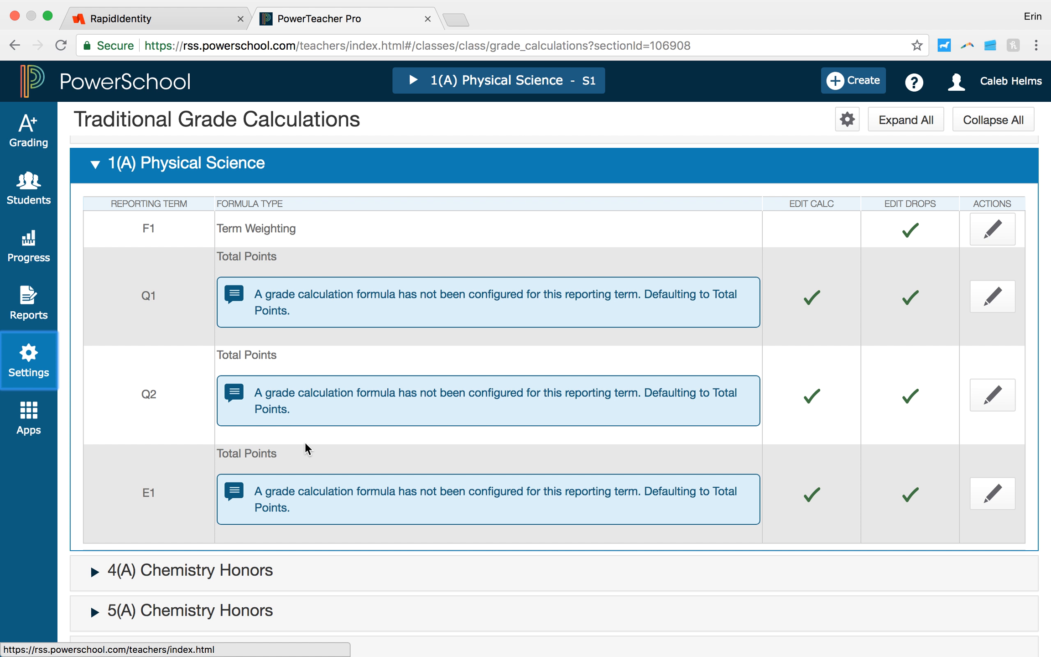
scroll(305, 447, down, 4)
scroll(305, 448, up, 4)
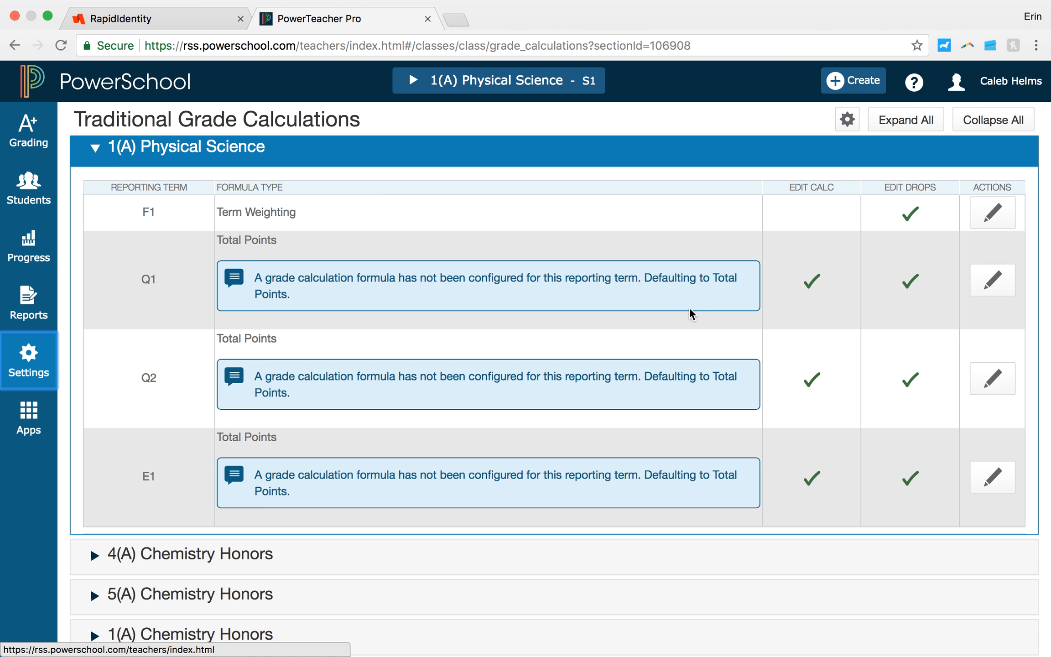
Step: Examine the term weighting formula and low-score drop settings of the F1 reporting term for 1(A) Physical Science
click(997, 213)
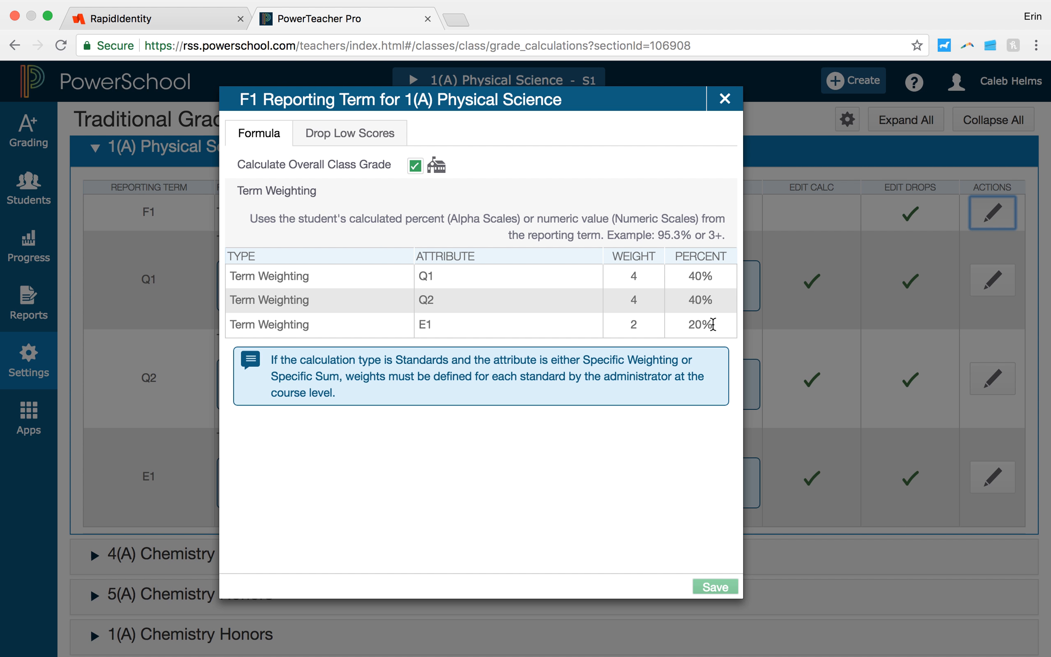
click(636, 278)
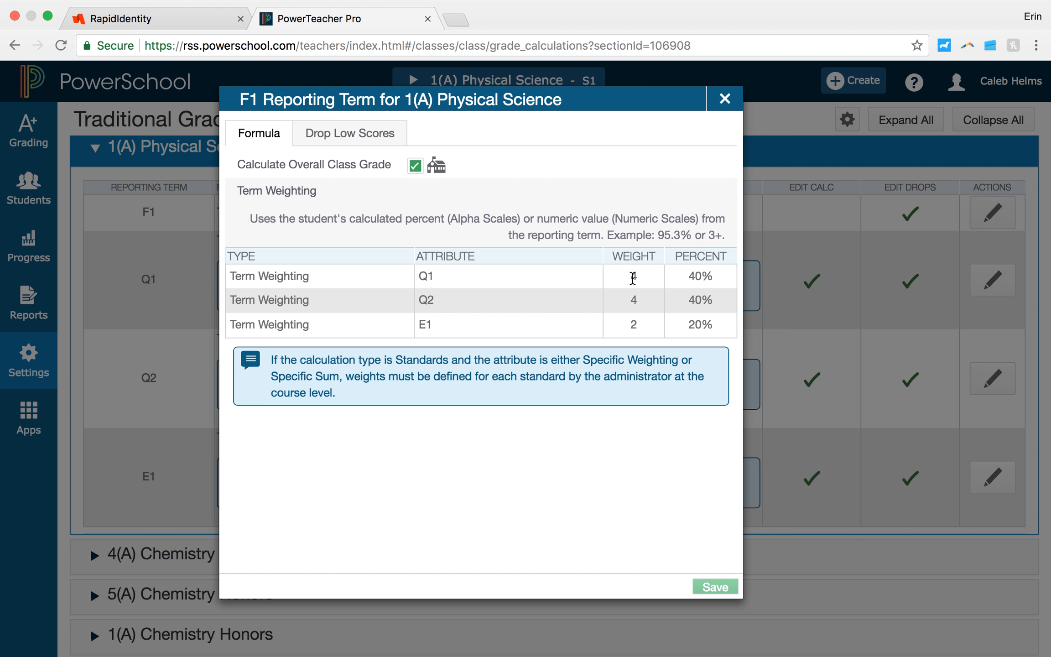
click(388, 137)
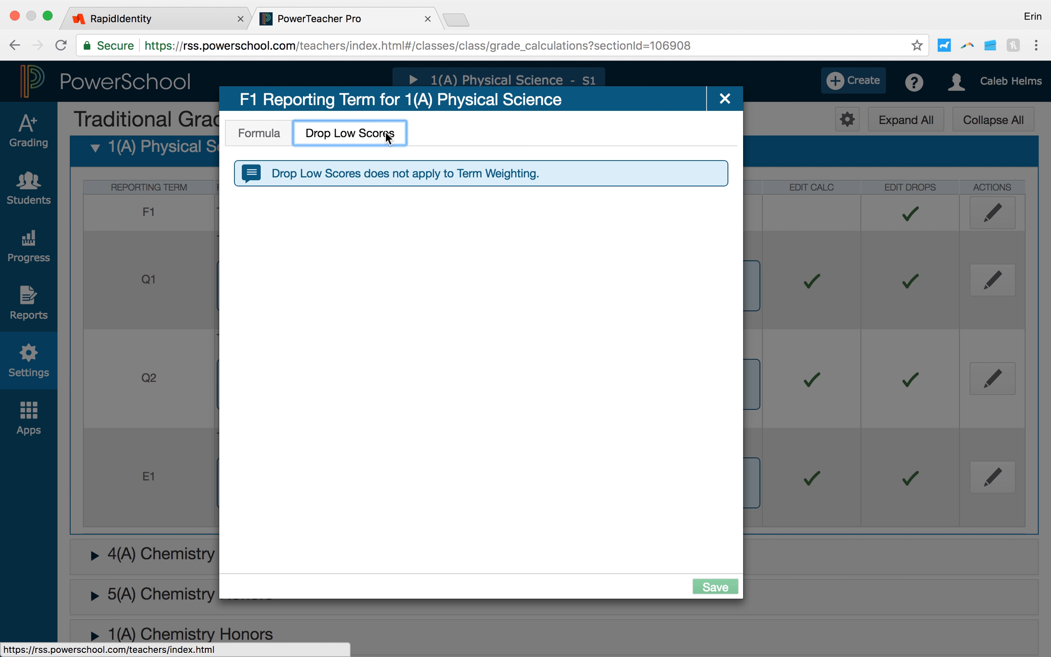
click(268, 143)
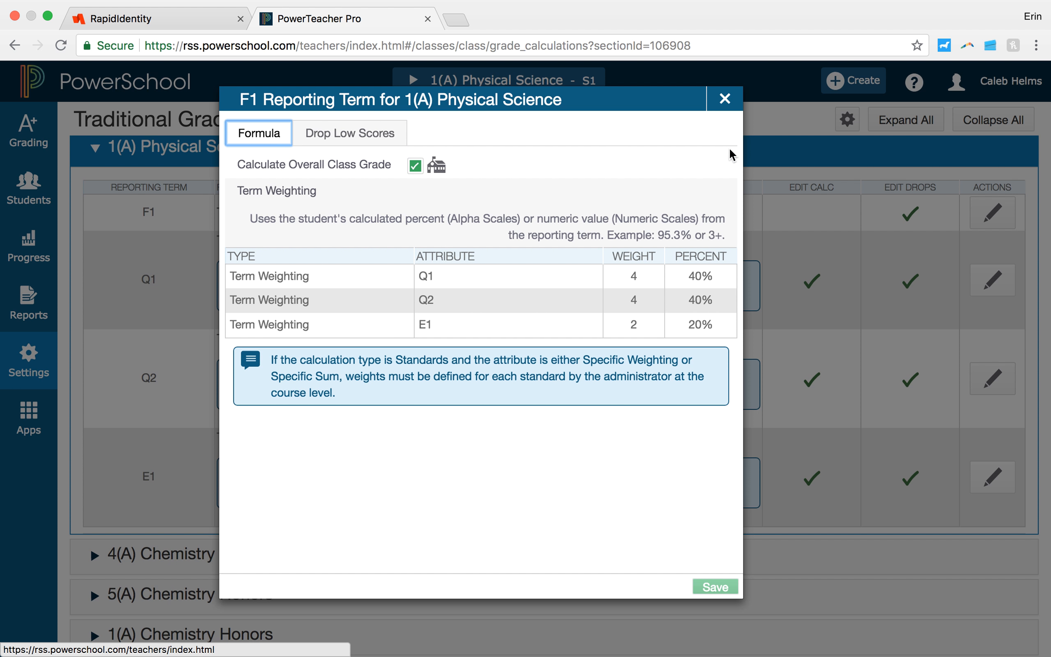
click(729, 104)
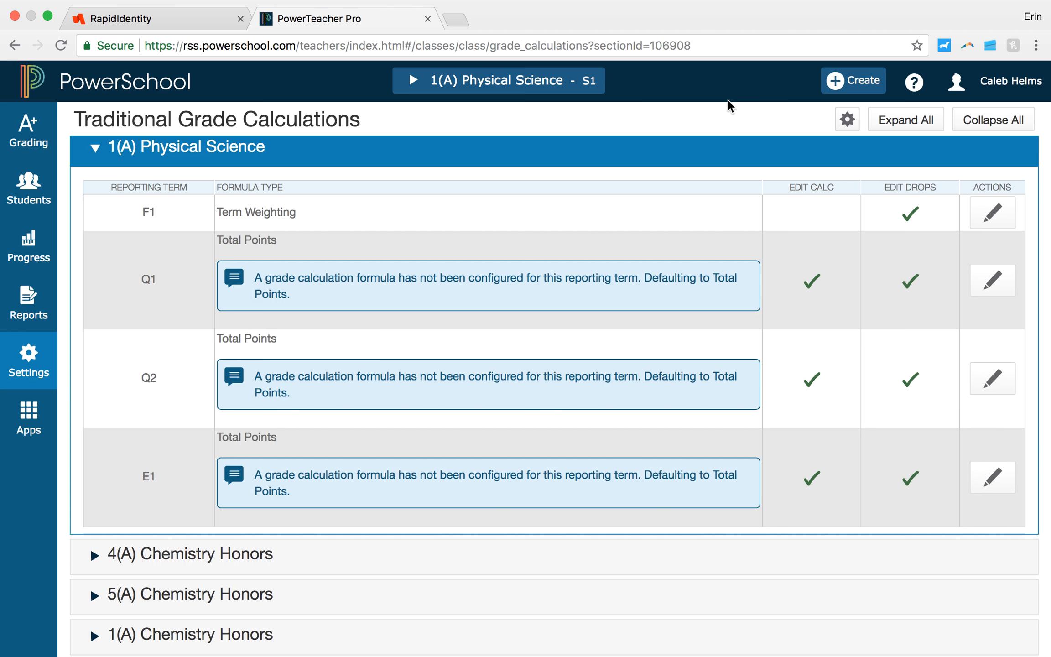
Step: Set the Q1 formula for 1(A) Physical Science to Category Weighting for Classwork and add a second Category Weighting row for Project
click(982, 286)
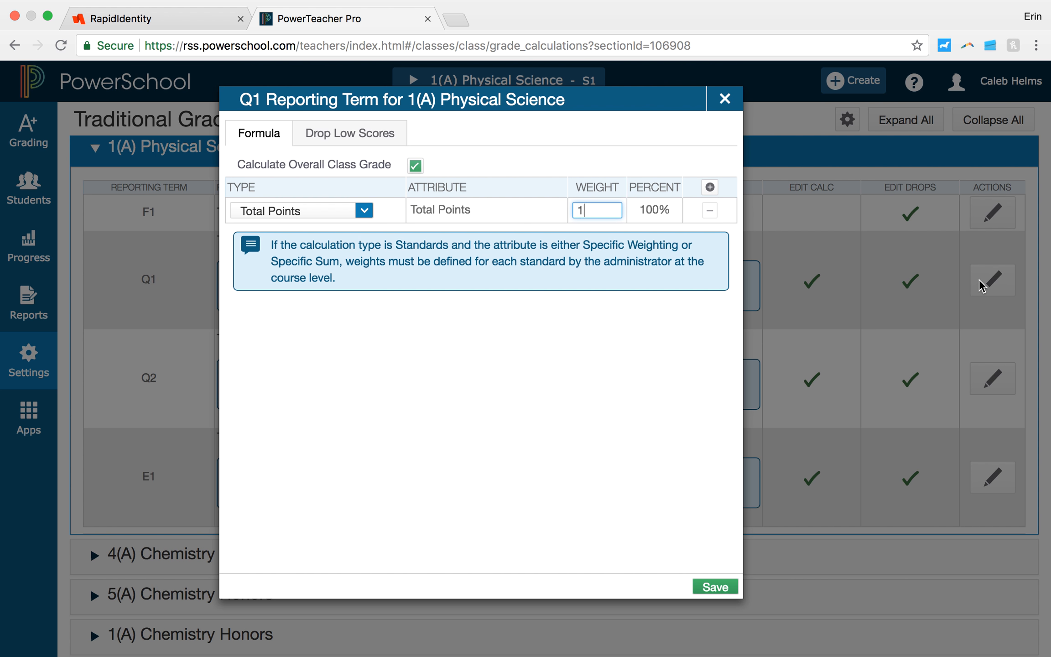
click(364, 210)
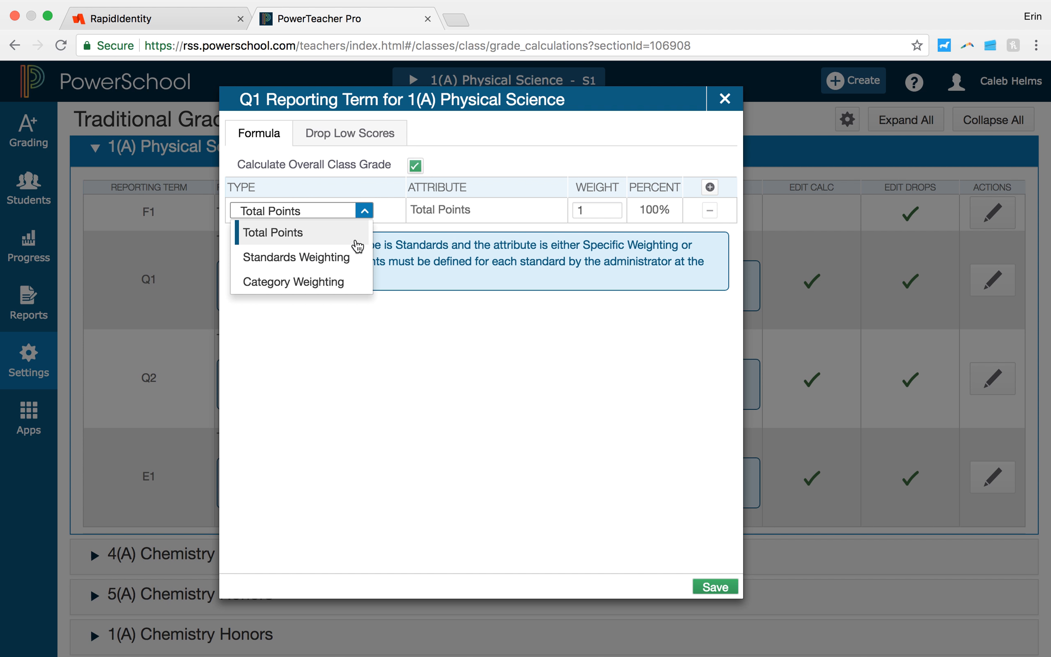
click(351, 282)
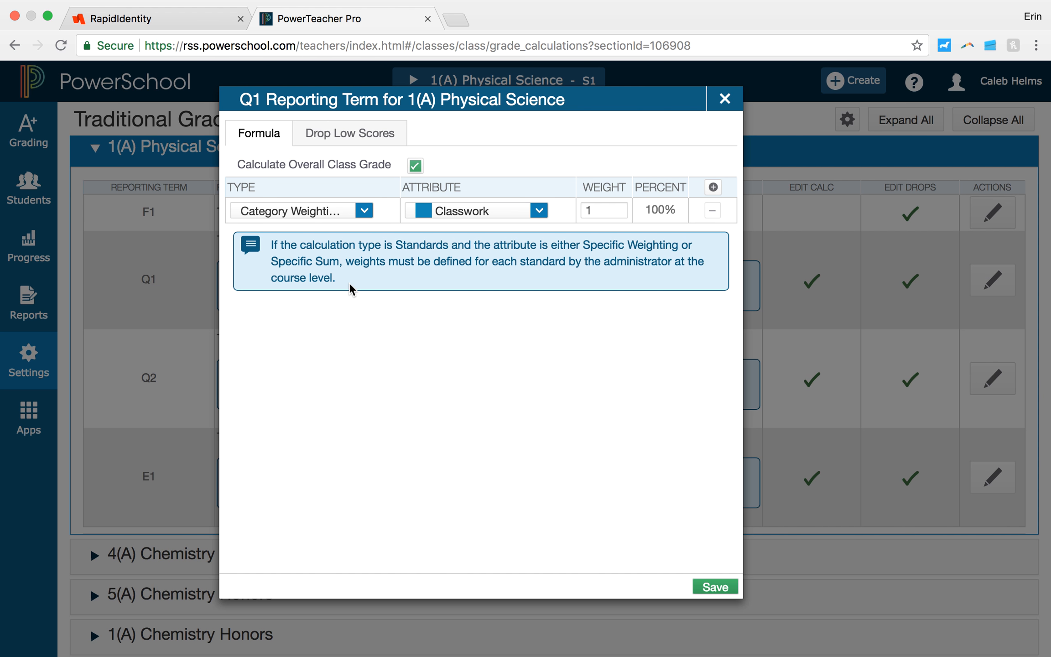
click(713, 188)
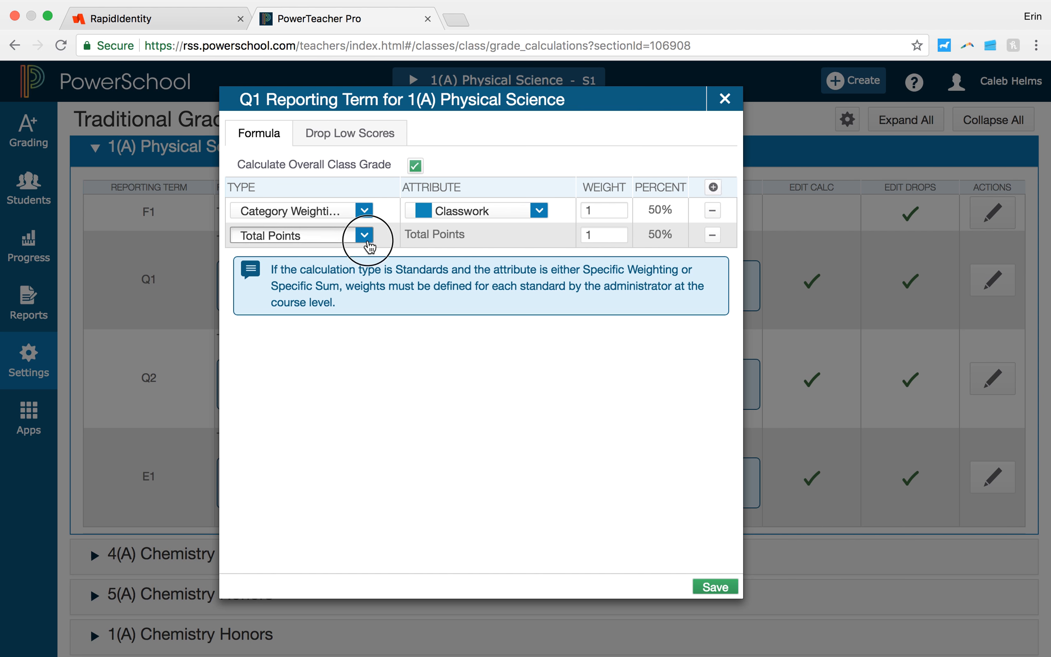
click(365, 236)
click(345, 307)
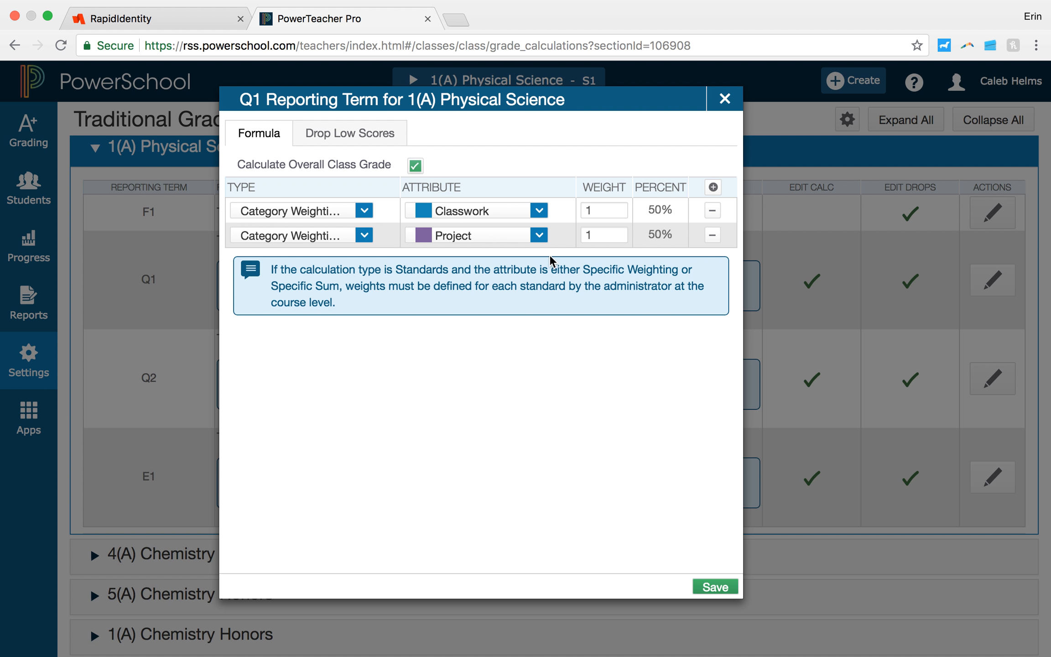
click(540, 233)
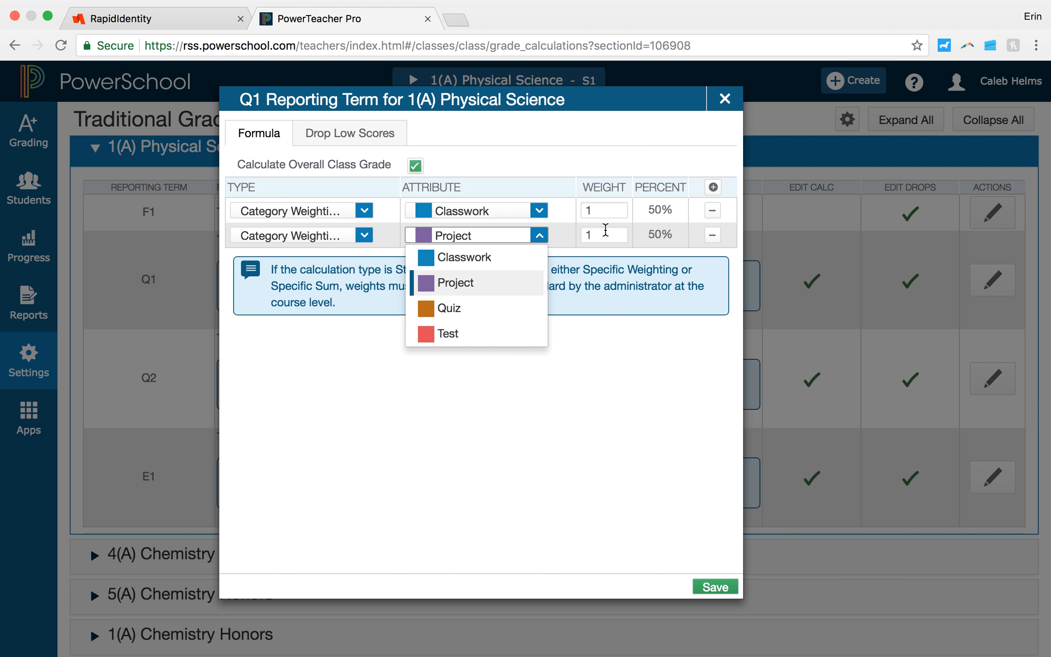
click(567, 207)
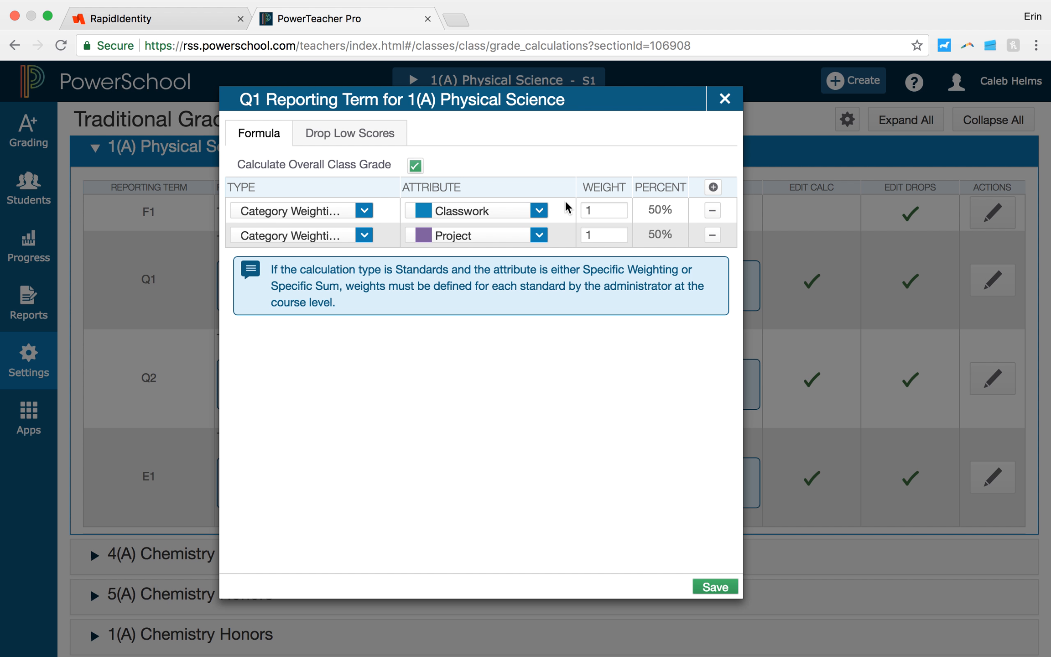
Step: Try a weight of 2 for the Classwork category in the Q1 formula and clear the value
click(601, 211)
click(604, 237)
click(609, 209)
key(BackSpace)
text(2)
key(BackSpace)
Step: Return the Q1 formula to a single Total Points row with a weight of 1 and discard the changes
click(342, 213)
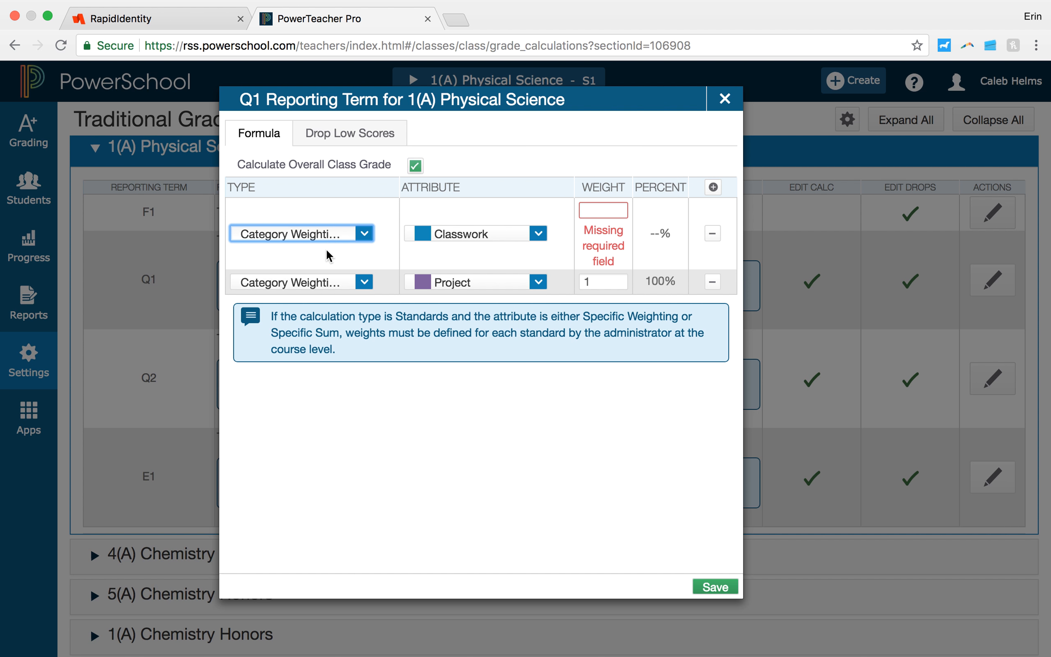
click(364, 233)
click(345, 257)
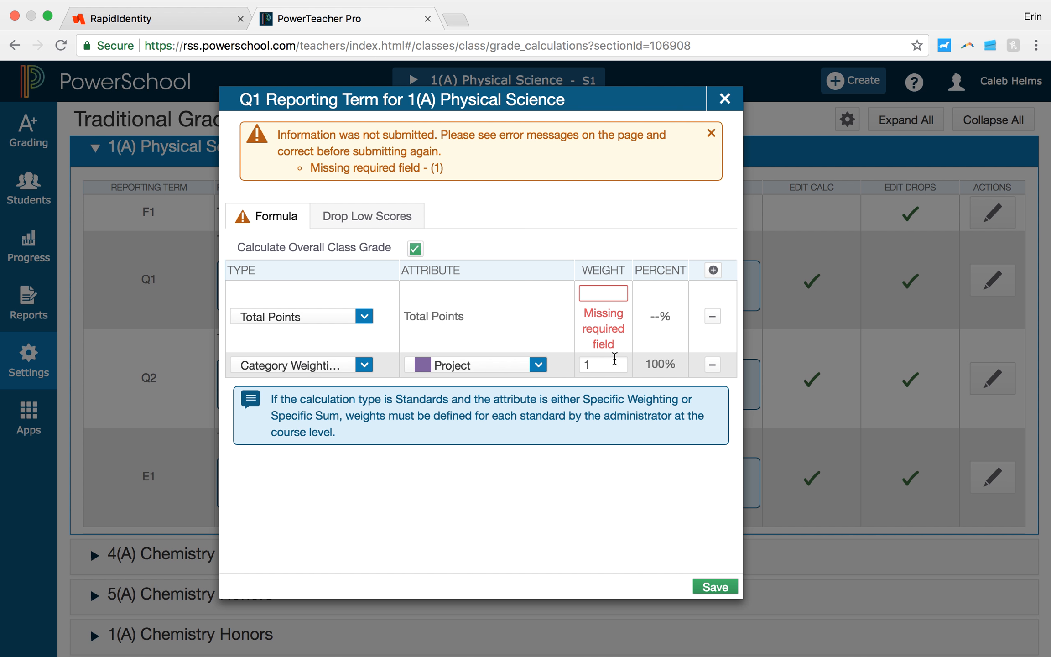
click(716, 368)
click(596, 293)
text(1)
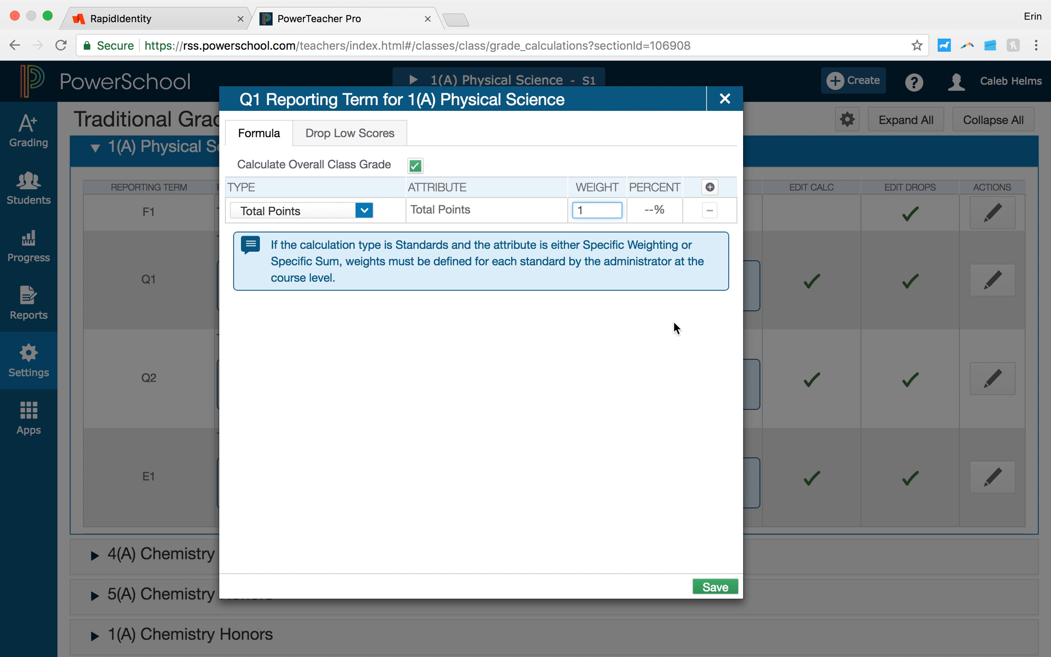
click(728, 104)
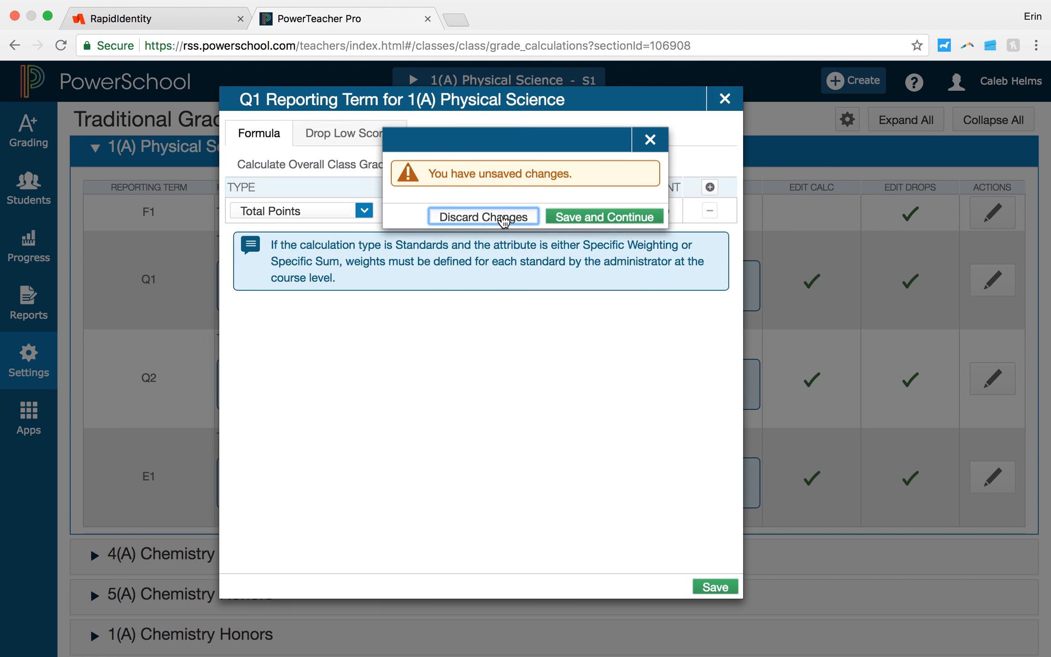
click(504, 217)
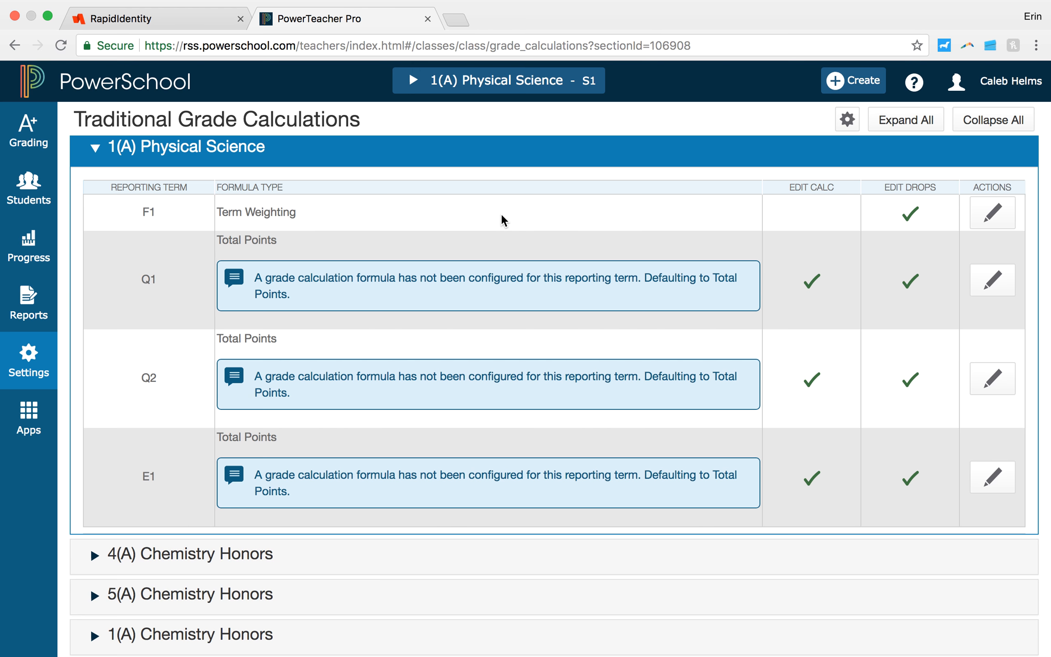
Step: Start copying traditional grade calculations to another class, with 2018-2019 as the source term and 1(A) Physical Science as the source class
scroll(501, 372, up, 1)
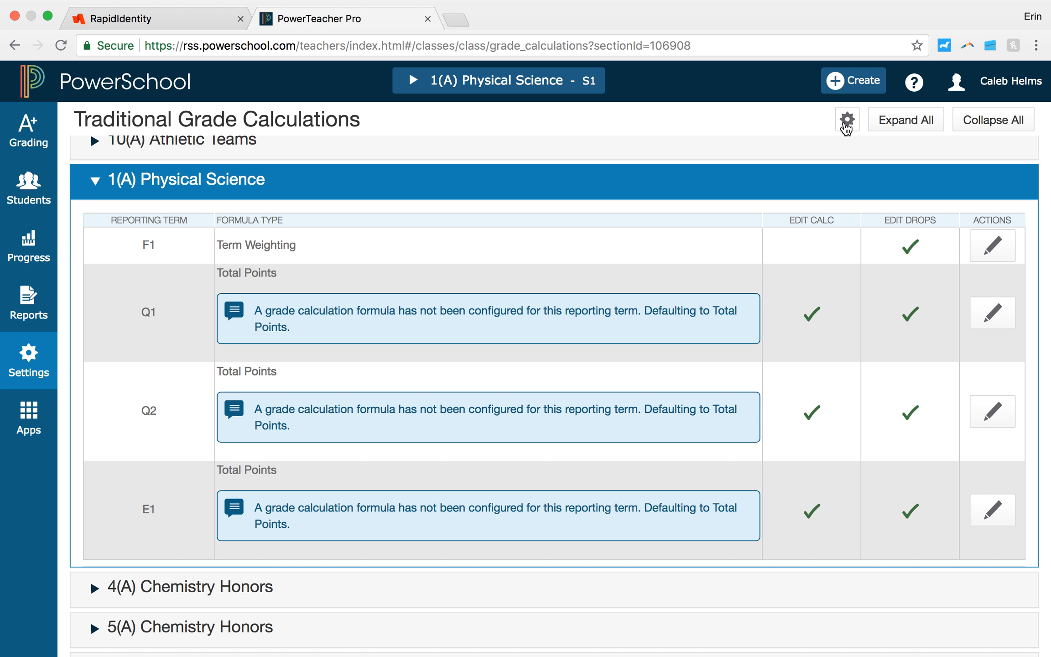
click(847, 124)
click(719, 162)
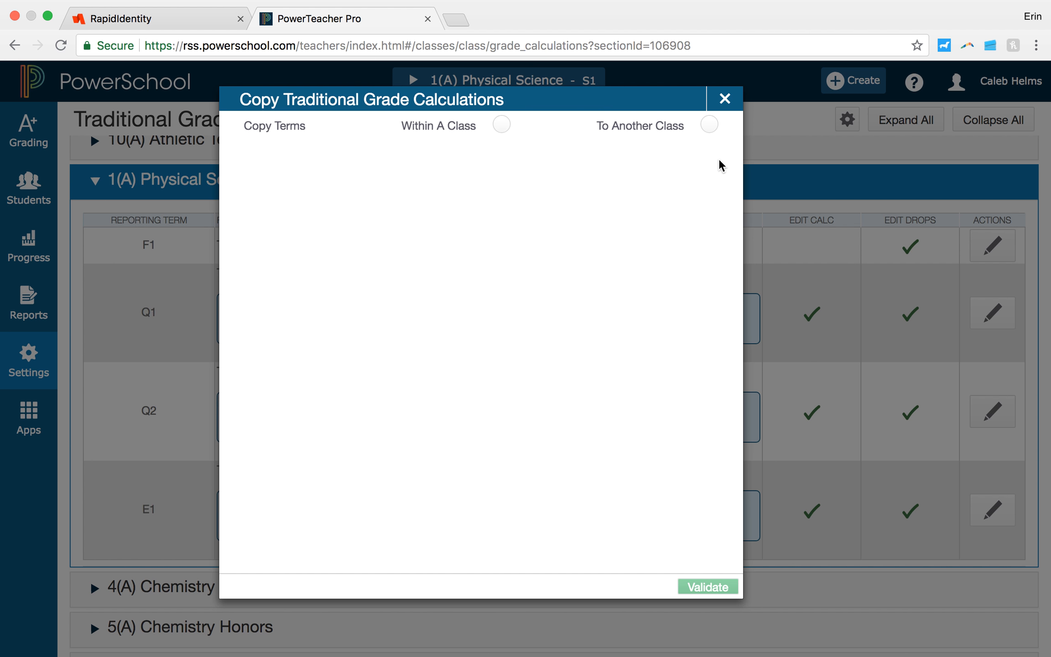
click(708, 125)
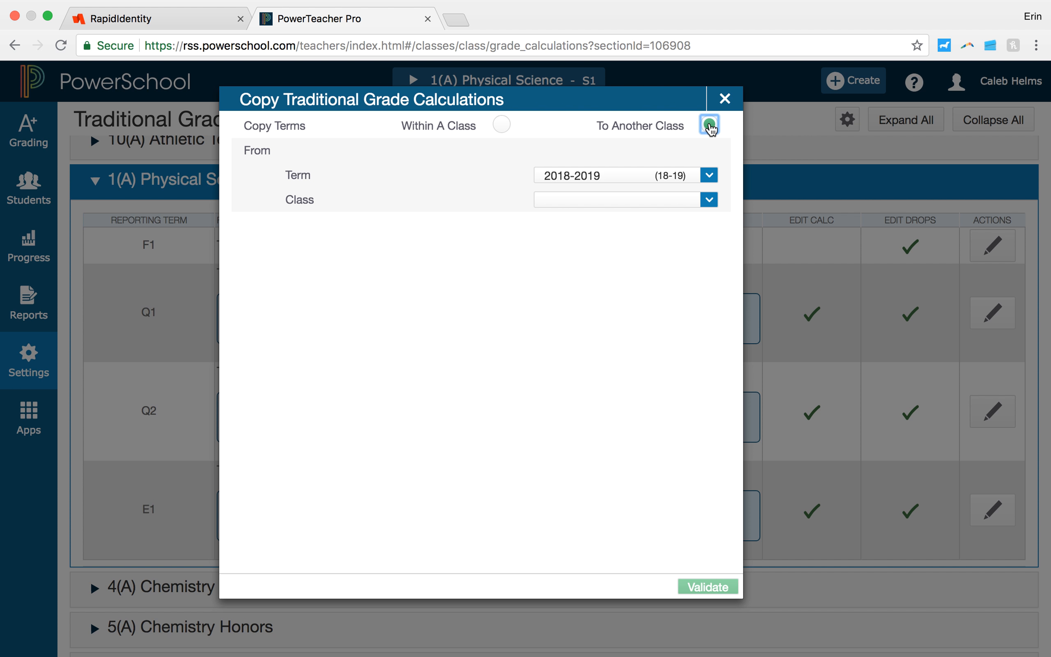
click(649, 175)
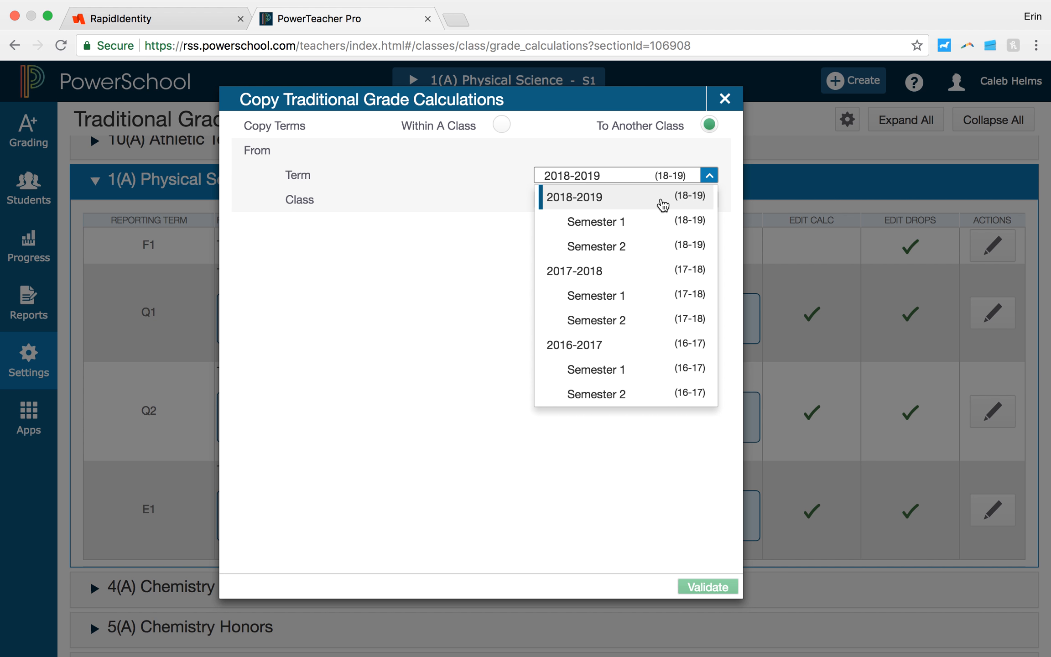
click(662, 204)
click(662, 205)
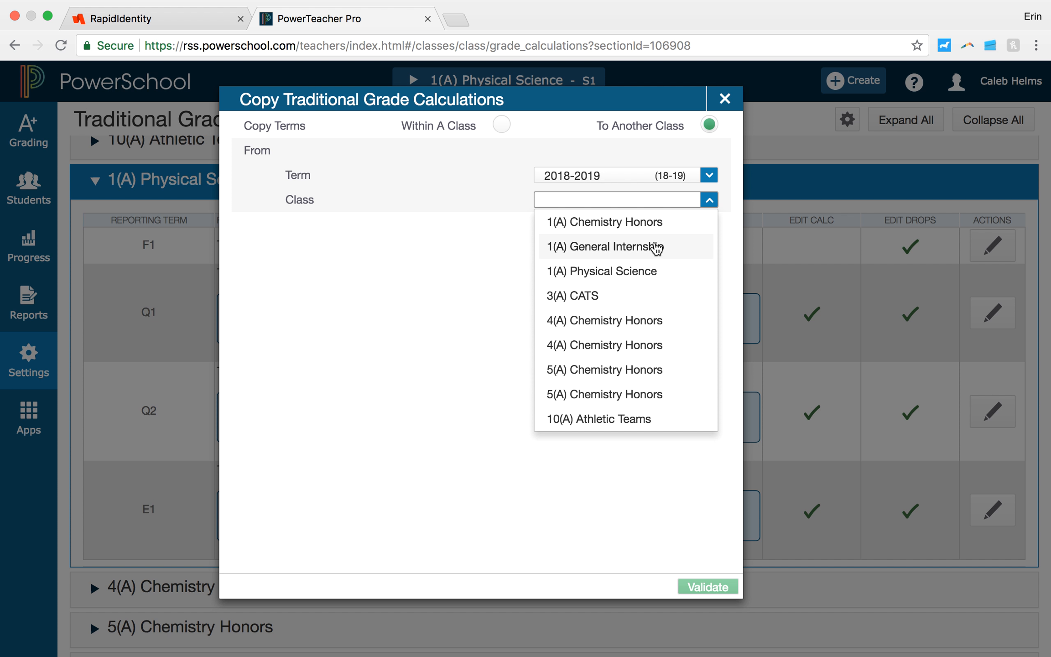
click(651, 272)
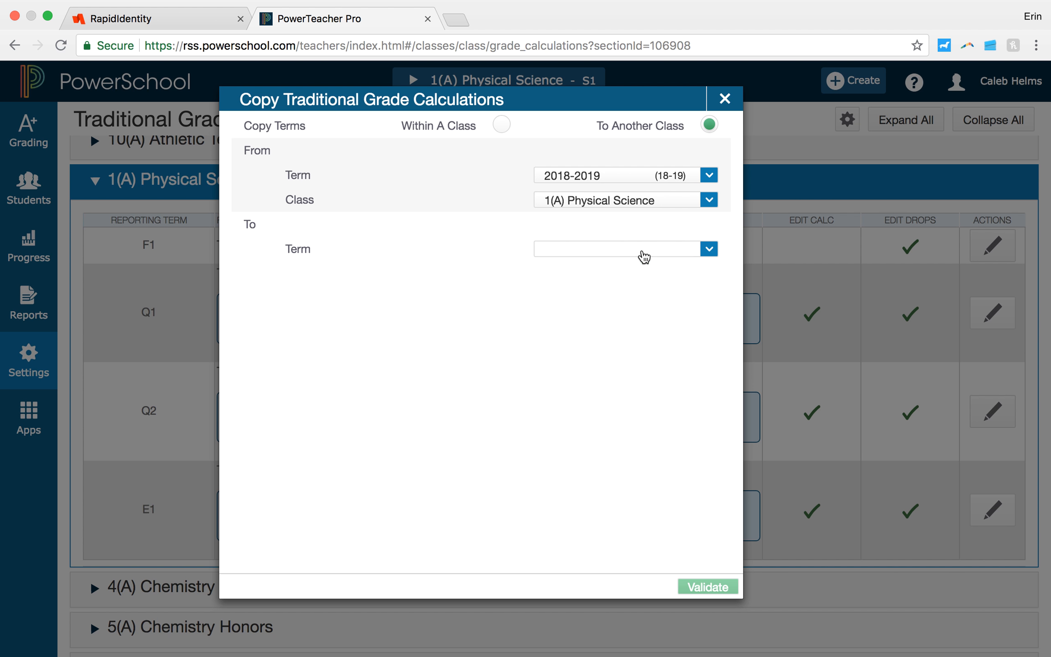
Step: Set the destination term to 2018-2019 and select all five Chemistry Honors classes in periods 1(A), 4(A) and 5(A) as copy targets
click(644, 252)
click(644, 279)
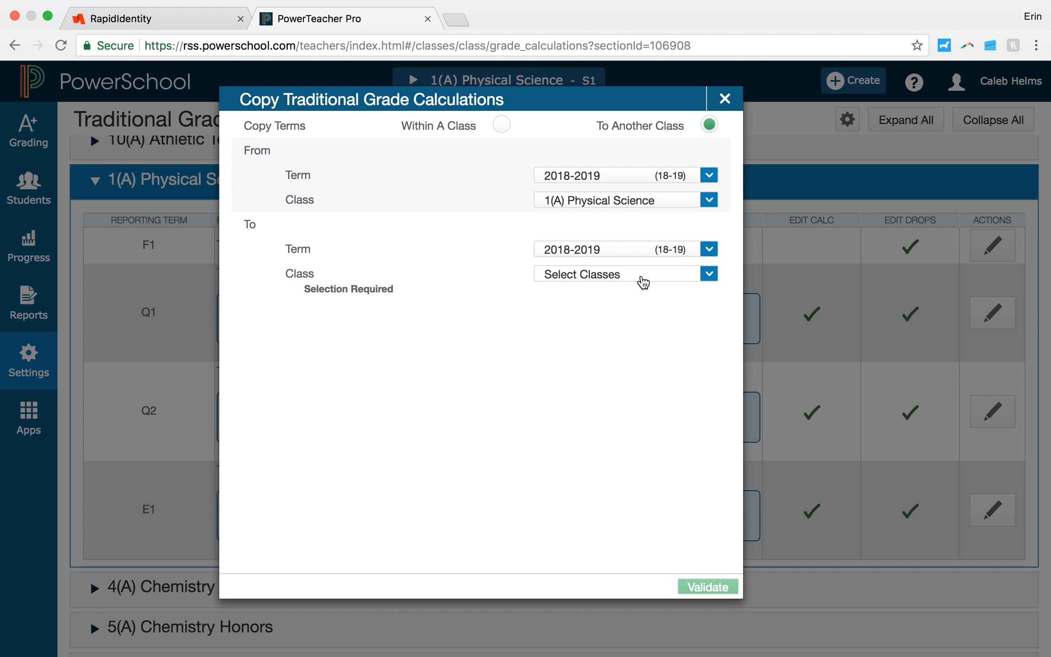
click(644, 281)
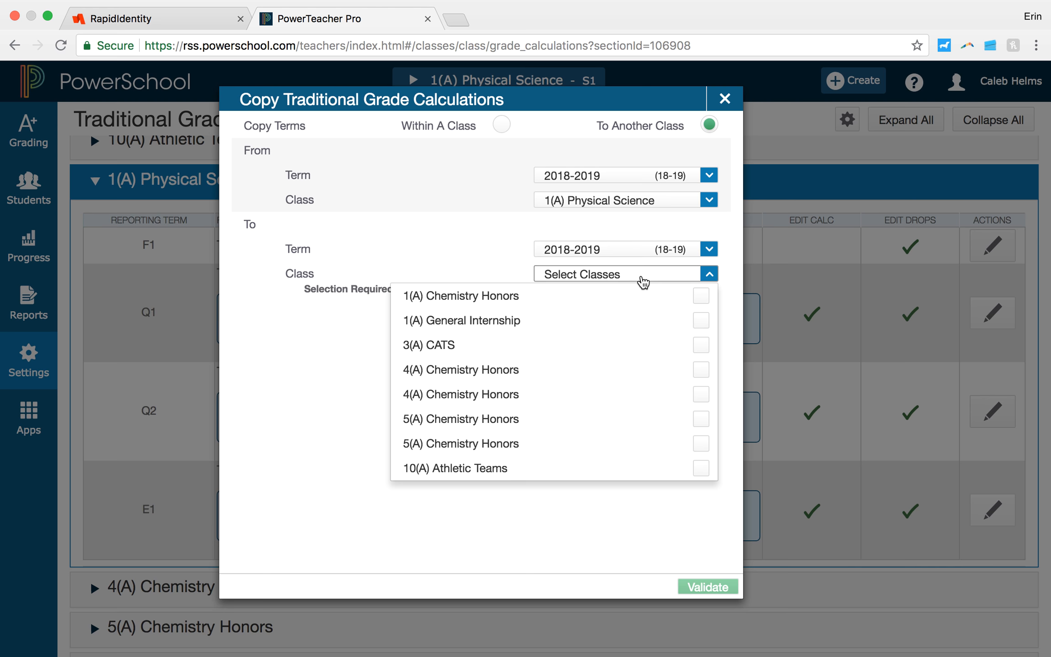
click(699, 301)
click(702, 368)
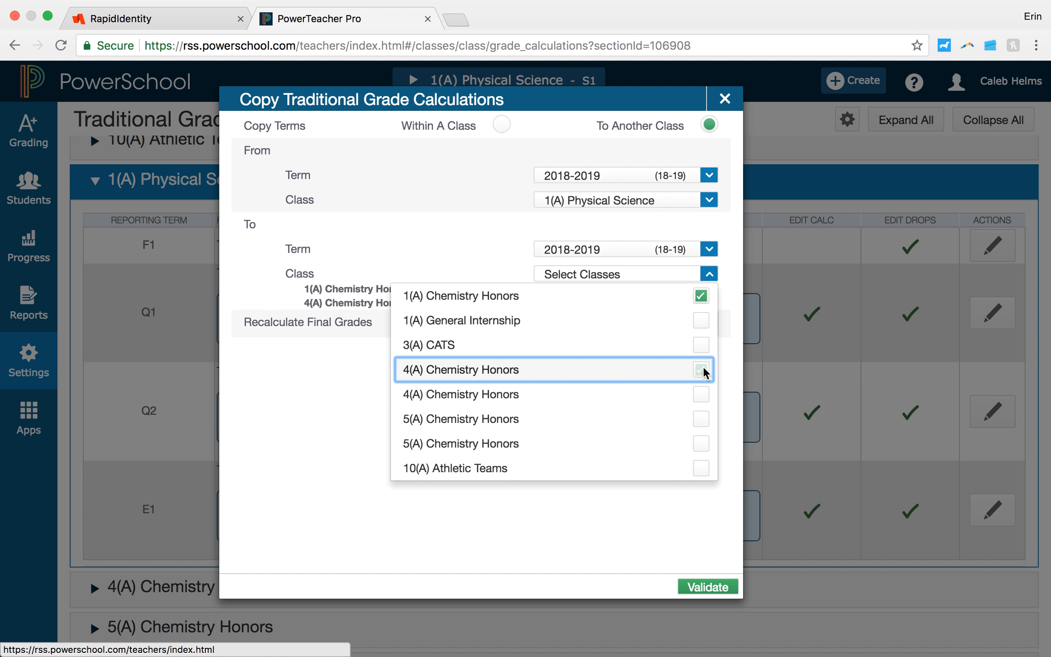
click(704, 395)
click(701, 419)
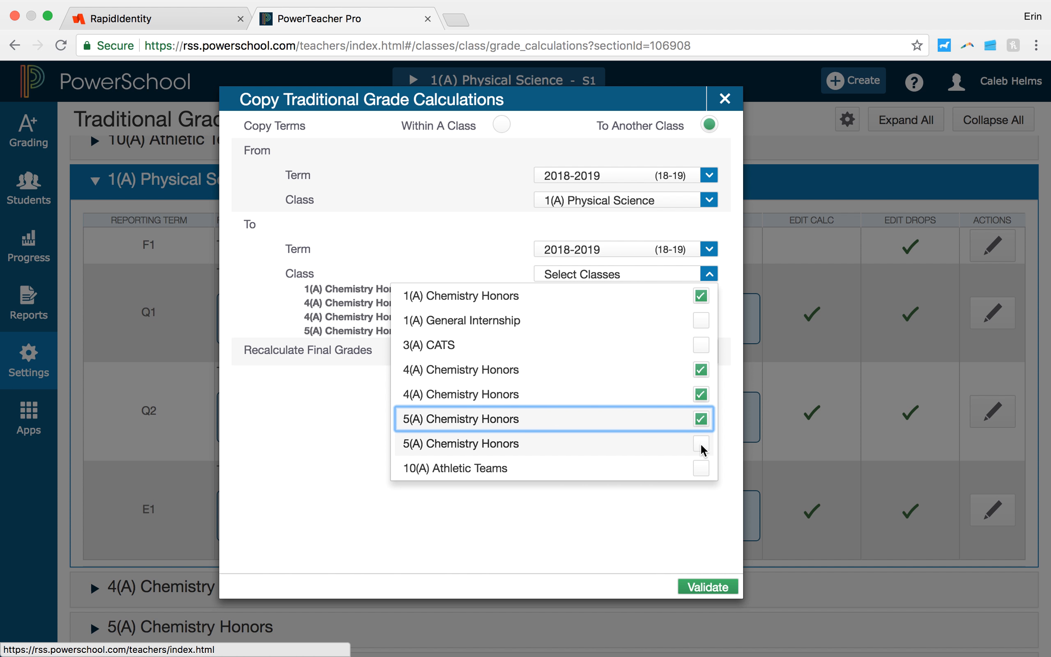
click(702, 445)
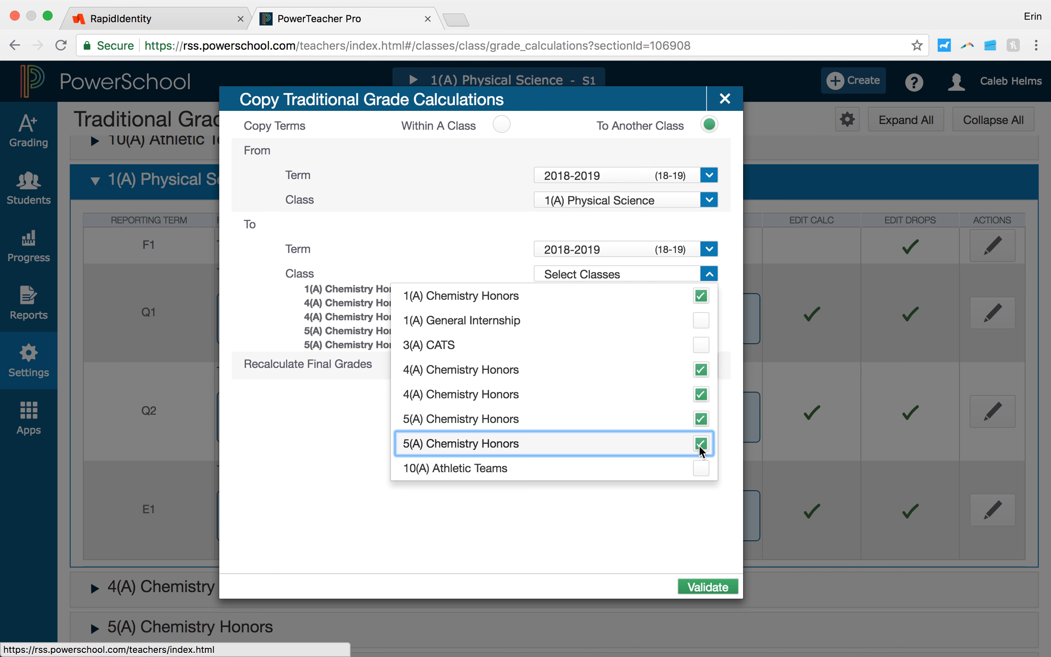
click(334, 428)
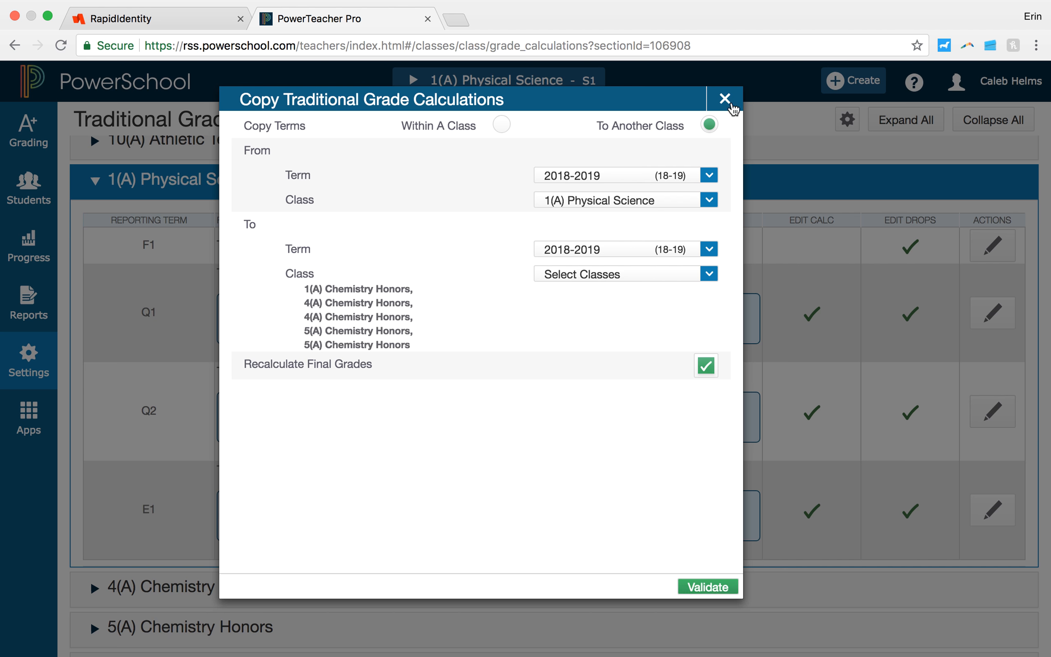
Step: Close the grade calculation copy without validating it, discard the changes, and look over the class list
click(725, 98)
click(607, 218)
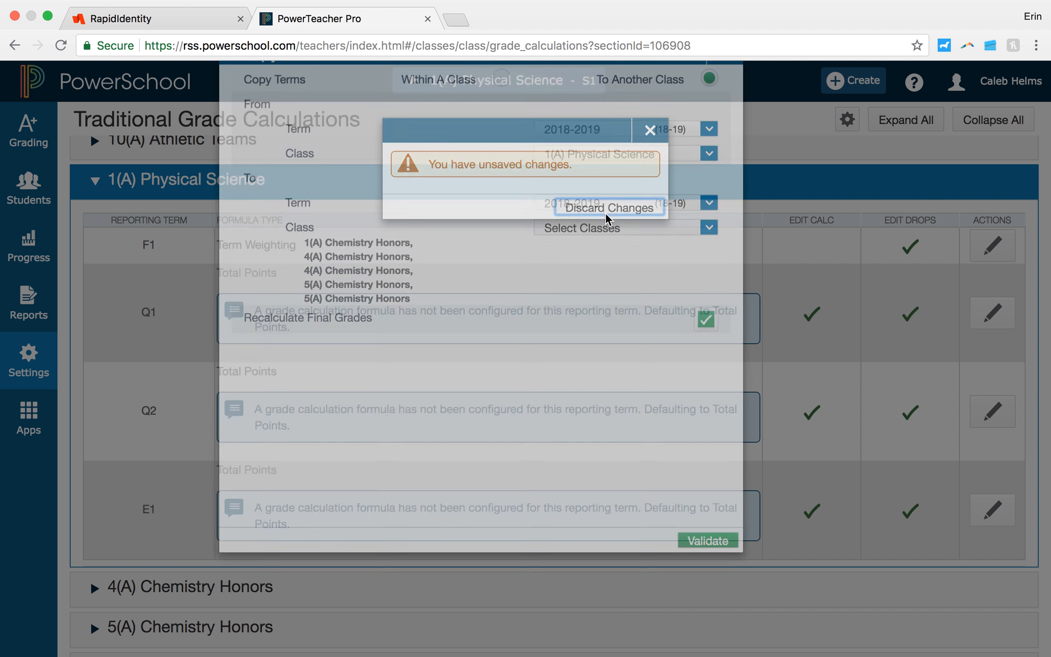
scroll(609, 220, down, 4)
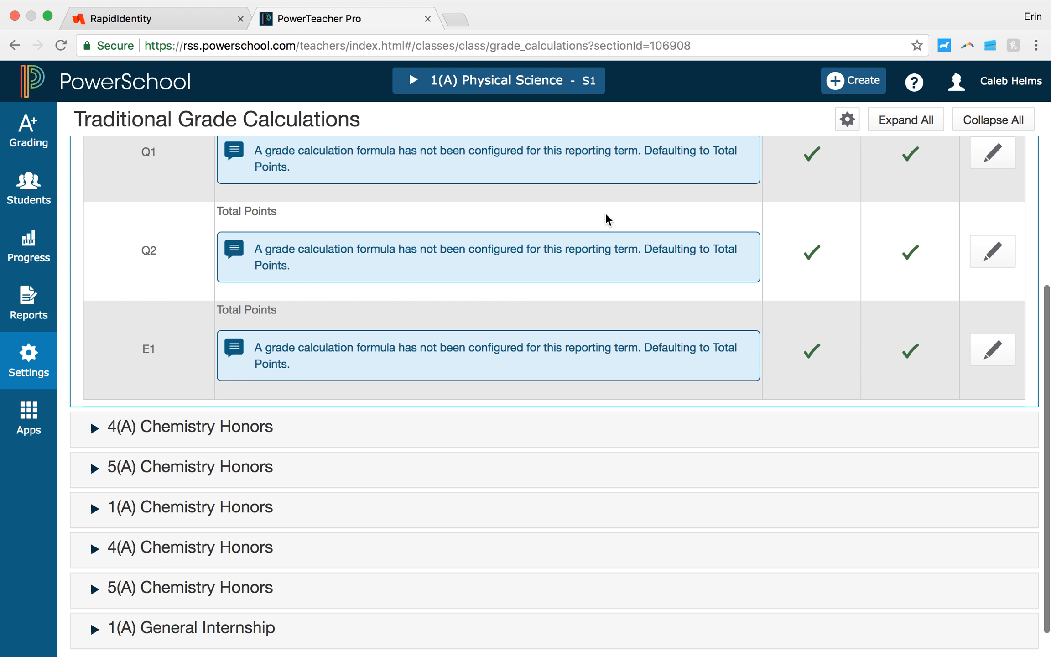
scroll(609, 220, up, 5)
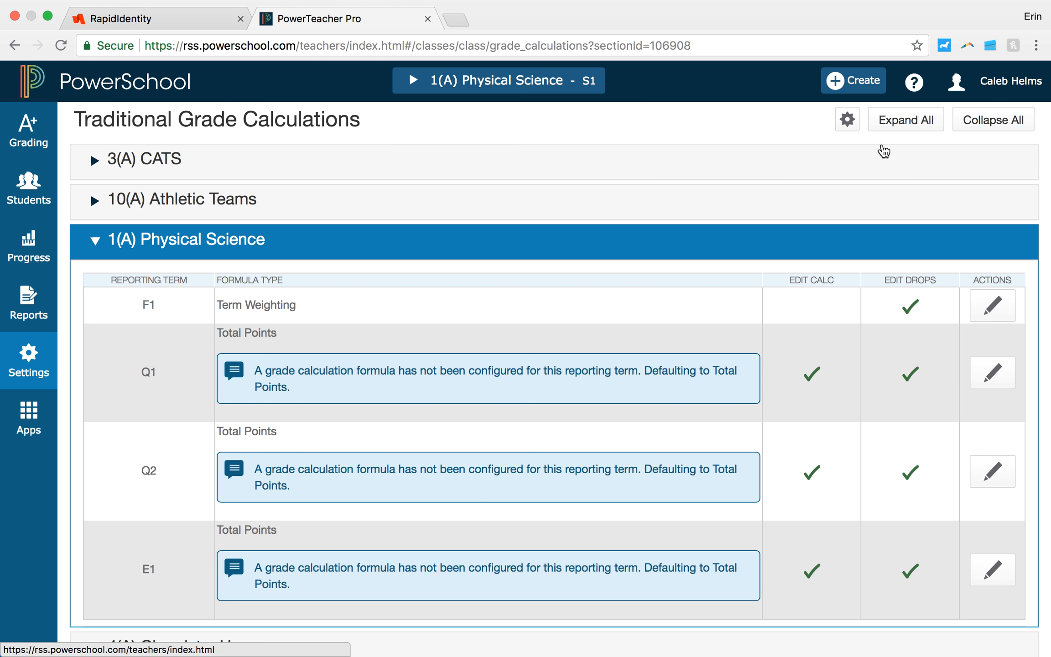
Step: Open the Tips and Tricks help topic and read through it down to the Hot Keys table
click(914, 83)
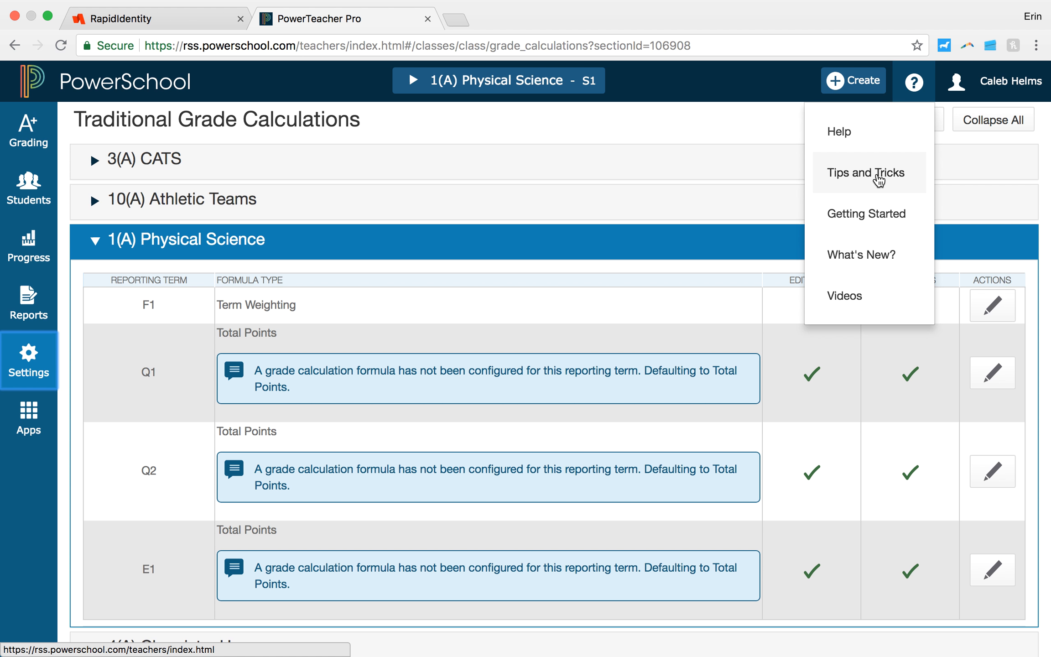
click(879, 179)
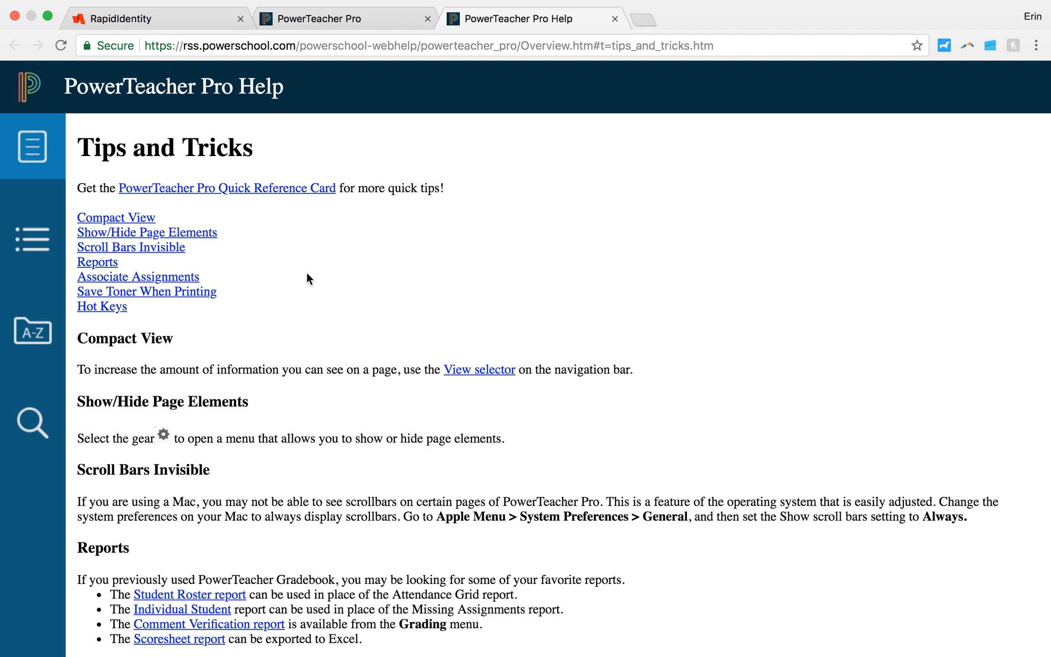
scroll(307, 275, down, 6)
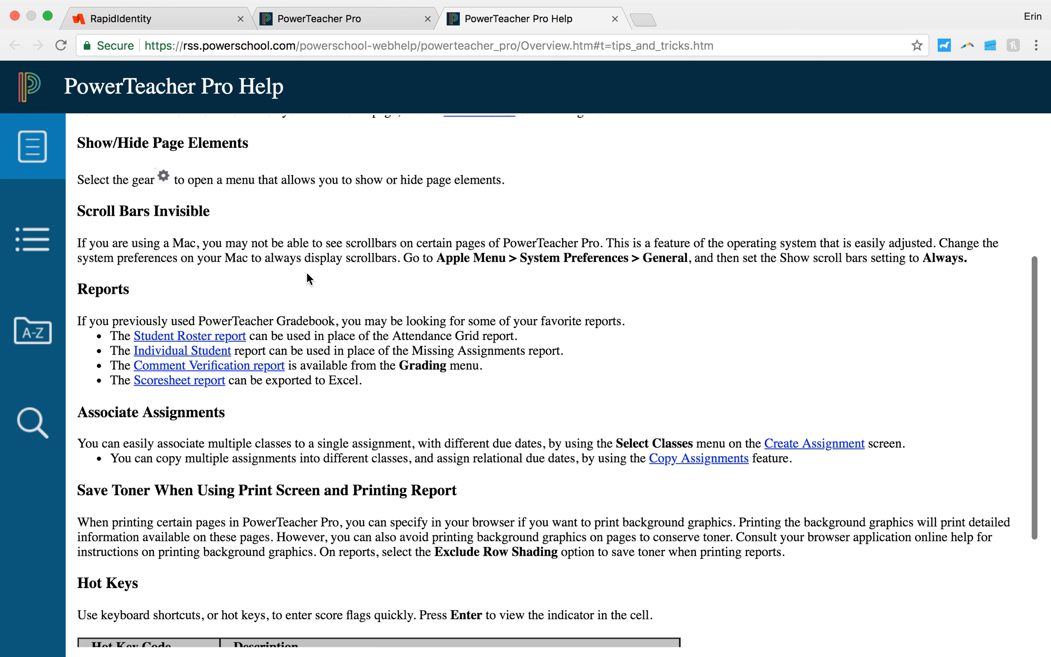
scroll(306, 272, down, 4)
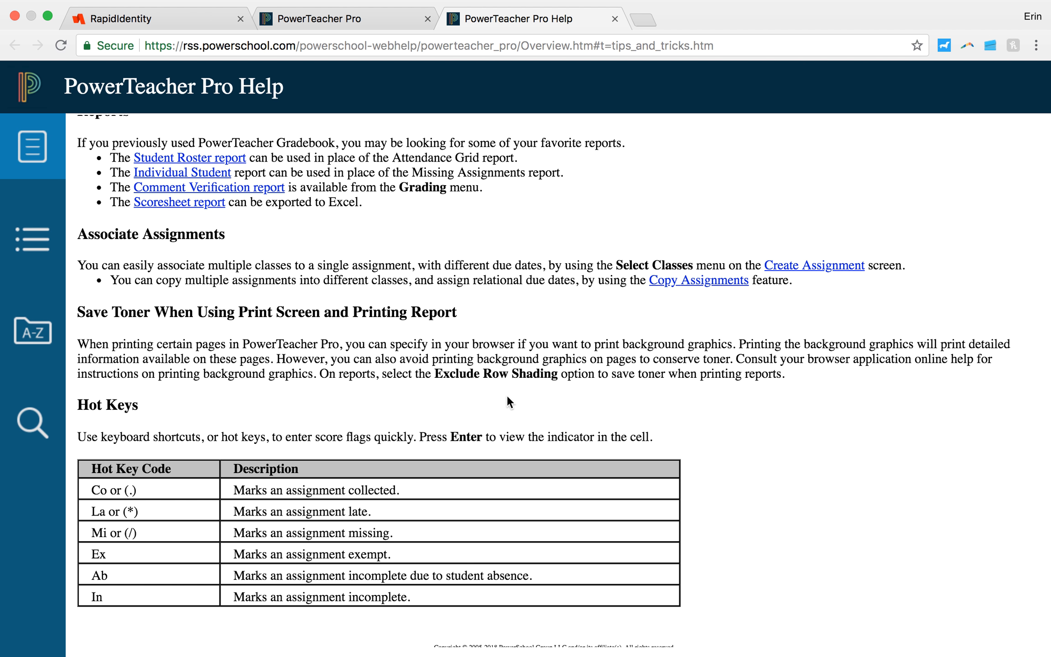
Step: View the help's table of contents and return to the Traditional Grade Calculations page in PowerTeacher Pro
scroll(507, 397, up, 8)
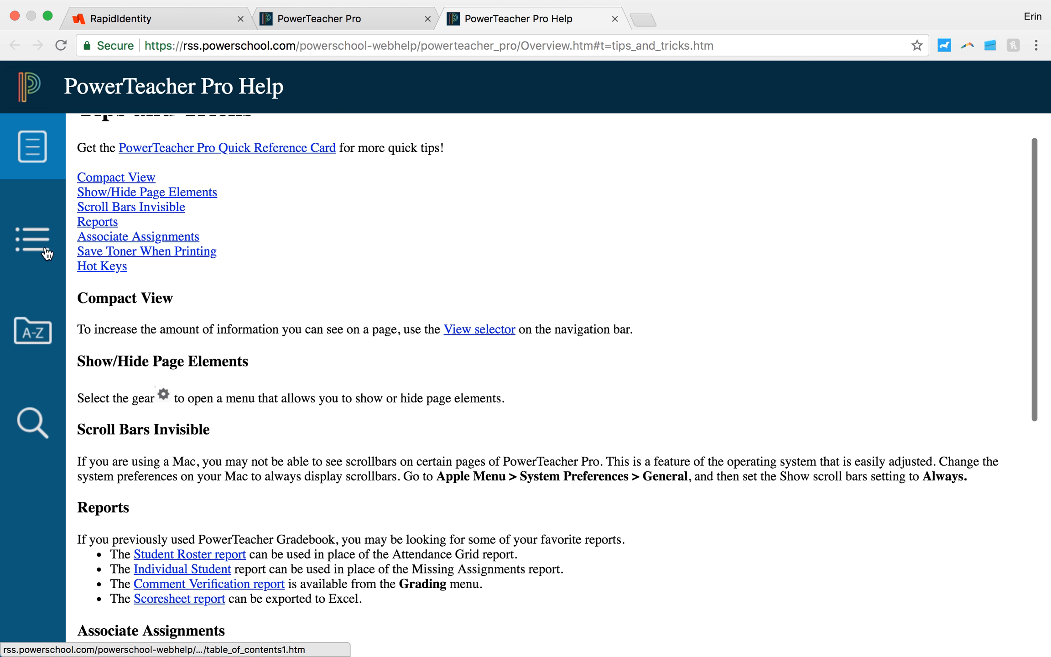
click(54, 252)
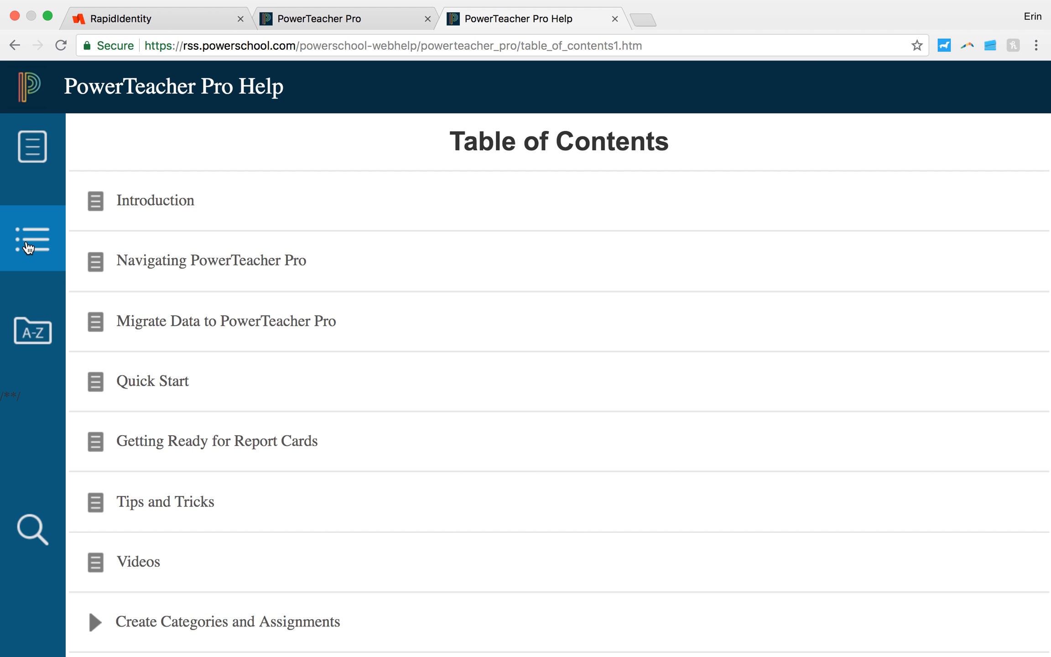
click(351, 26)
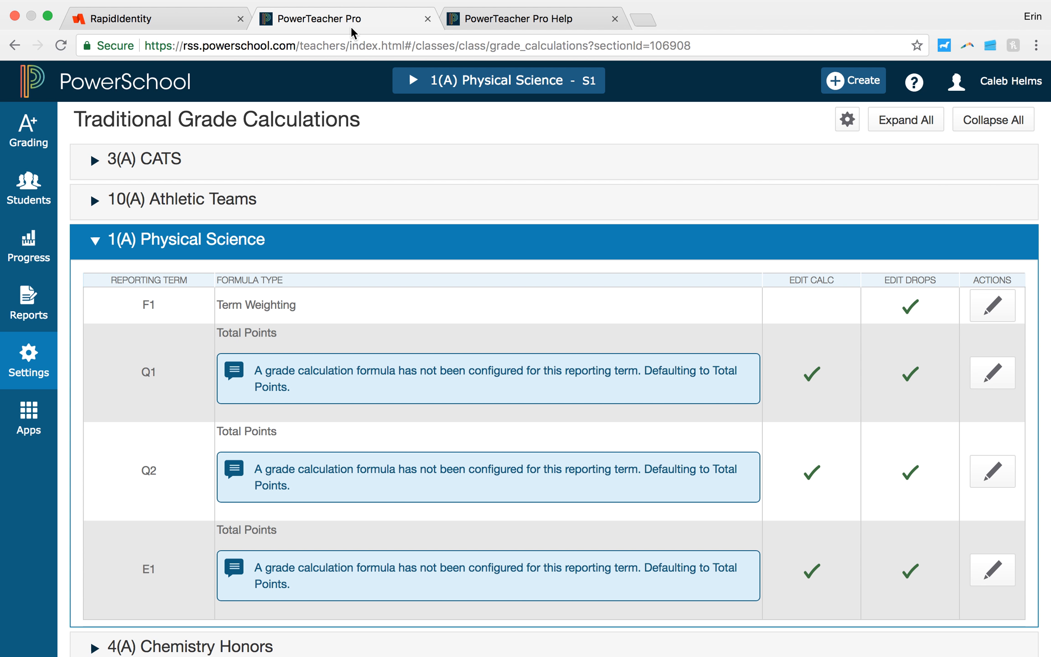